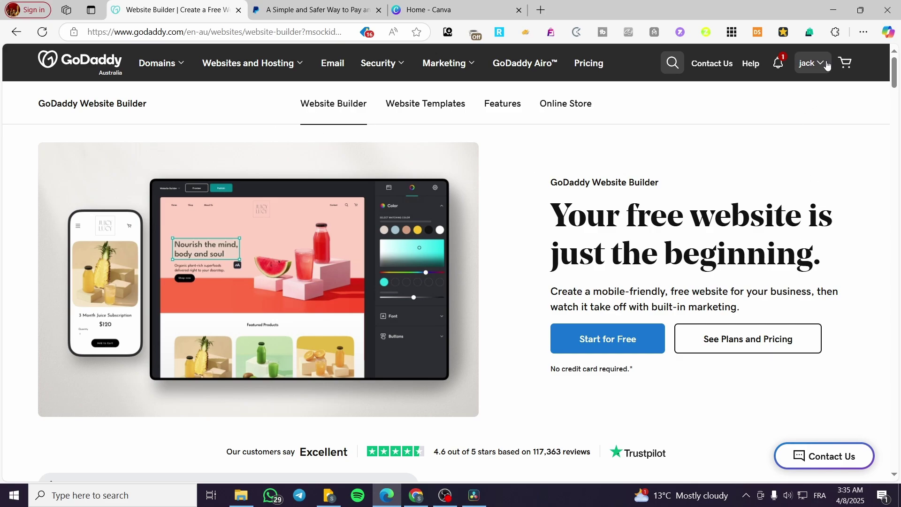
- Go through the account menu's My Products list to the test business dashboard
left_click(812, 63)
left_click(711, 183)
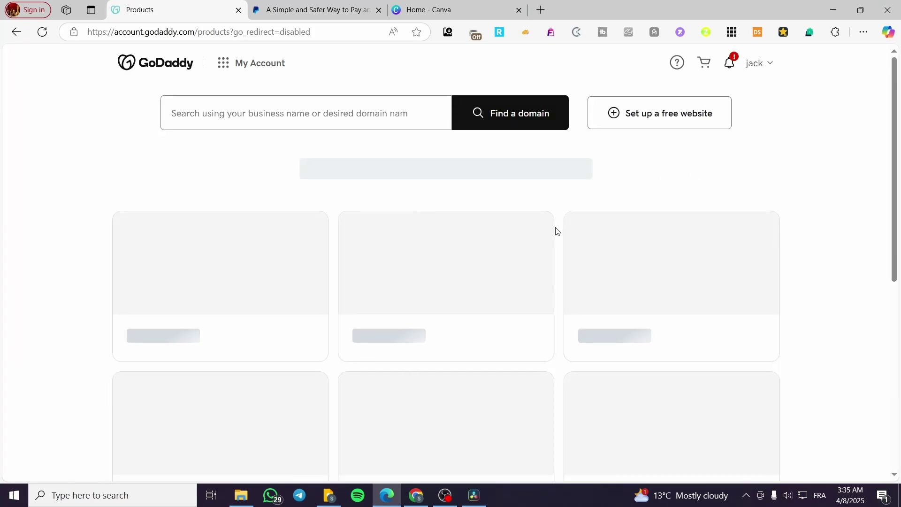
scroll(811, 131, "down", 1)
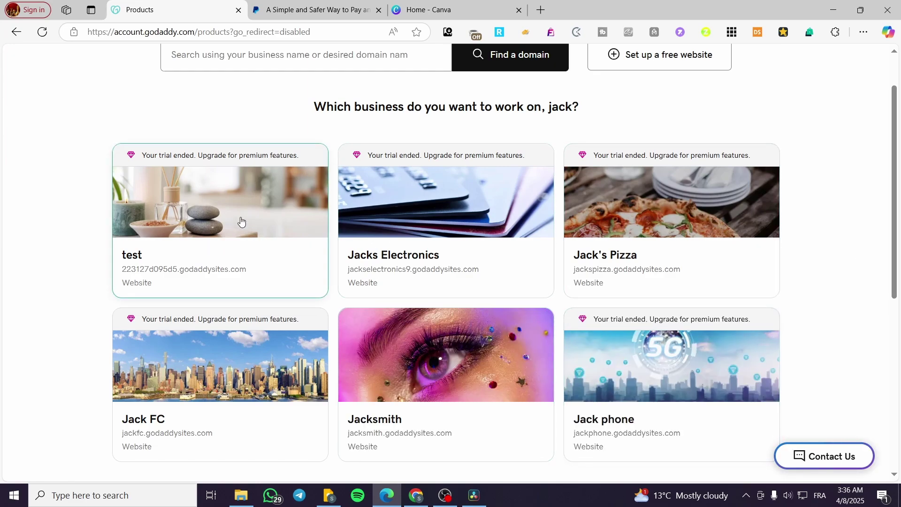
left_click(235, 214)
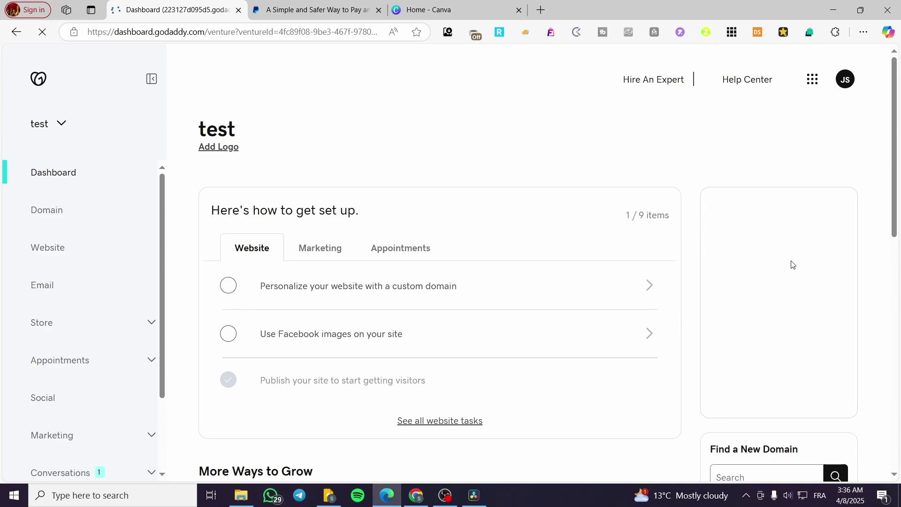
scroll(805, 243, "down", 1)
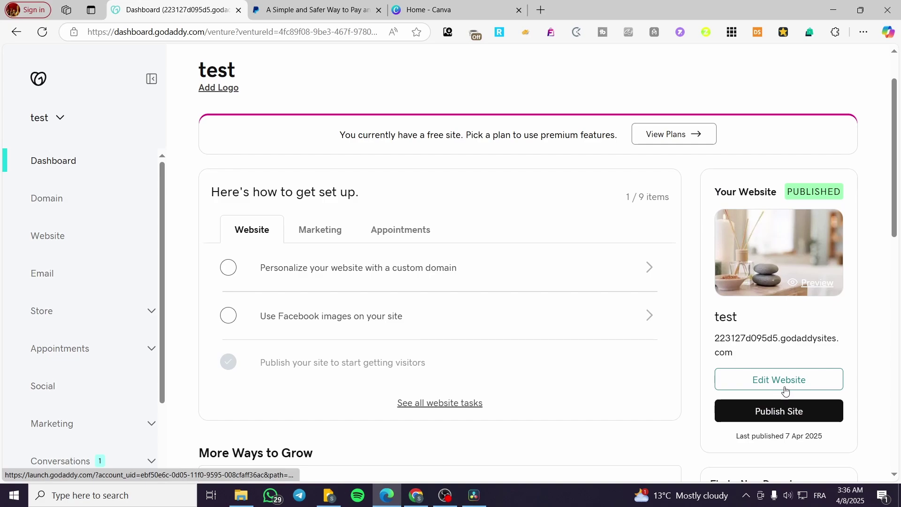
- Edit the test website, close the free-site upgrade banner, and scroll to the Subscribe section
left_click(795, 381)
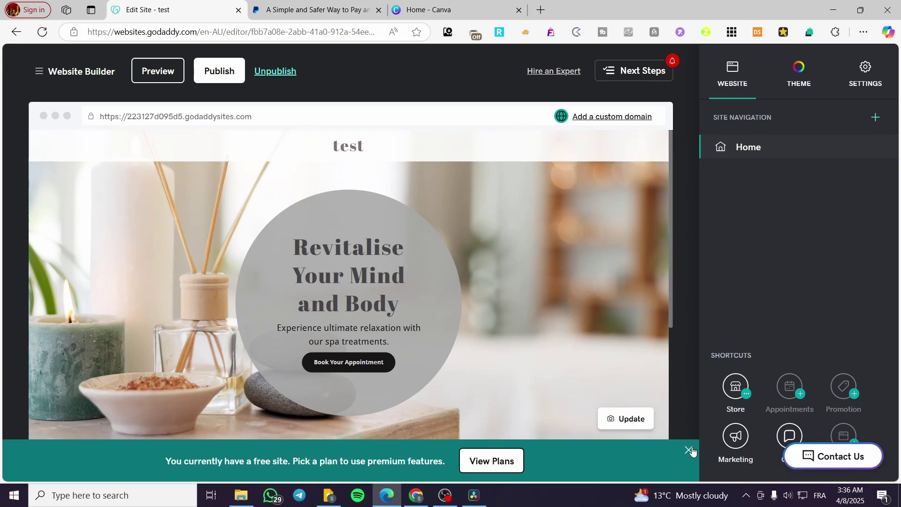
left_click(690, 447)
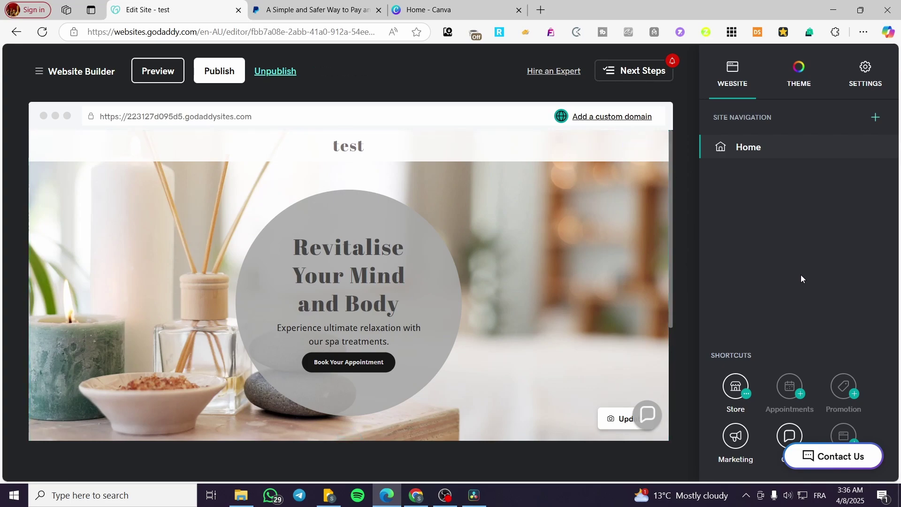
scroll(470, 360, "down", 3)
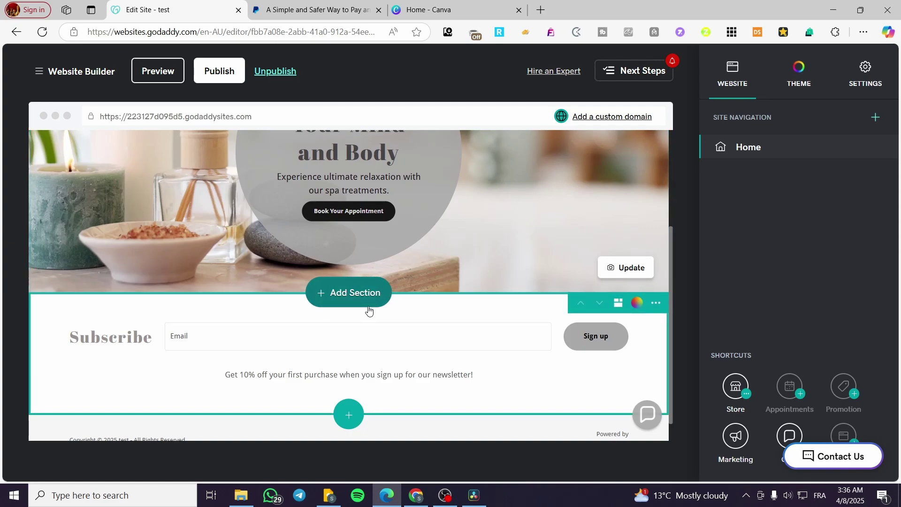
- Insert an HTML section from Files & Web above Subscribe and focus its Title field
left_click(371, 301)
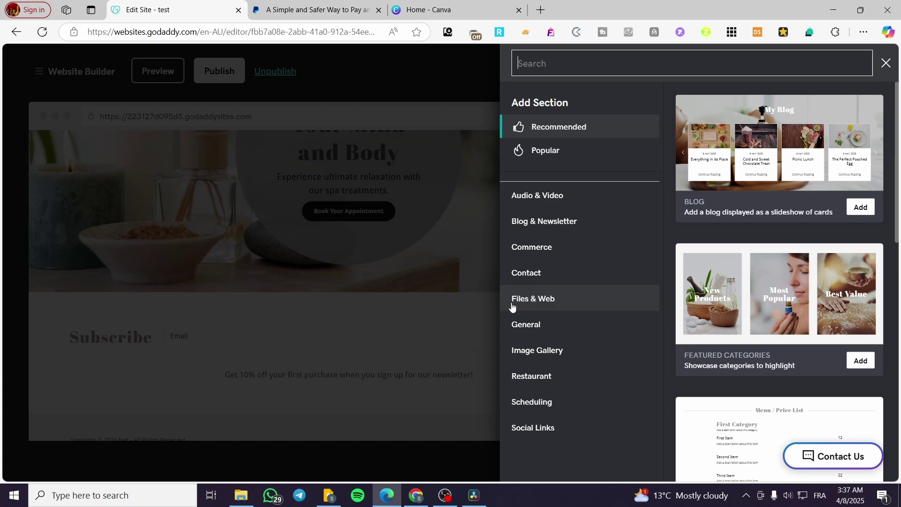
left_click(565, 305)
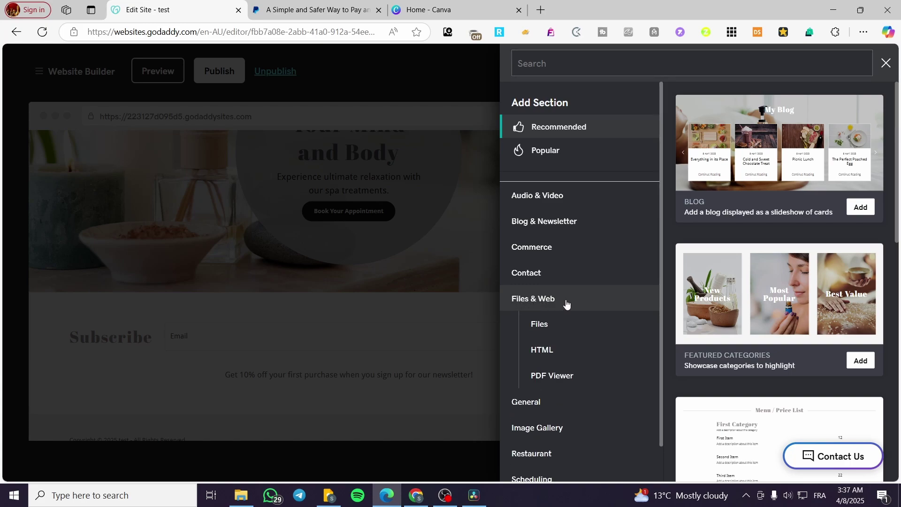
left_click(560, 352)
left_click(865, 186)
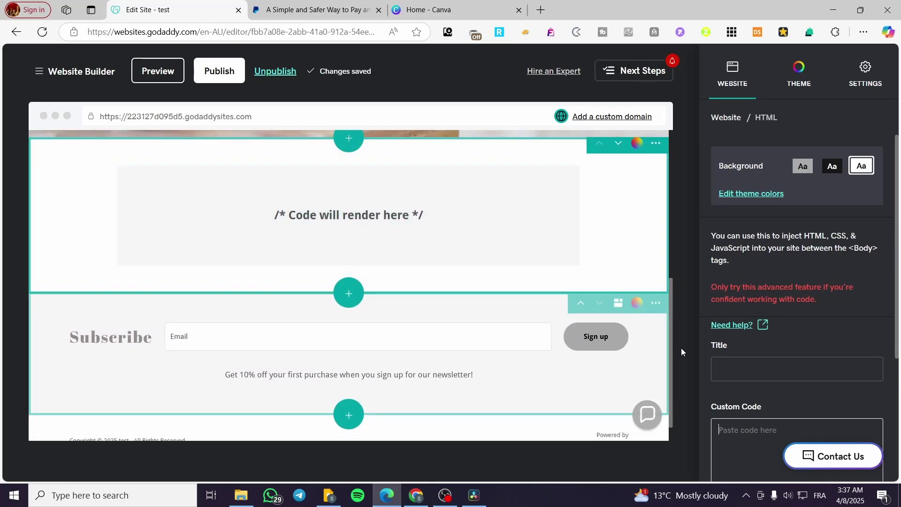
left_click(793, 371)
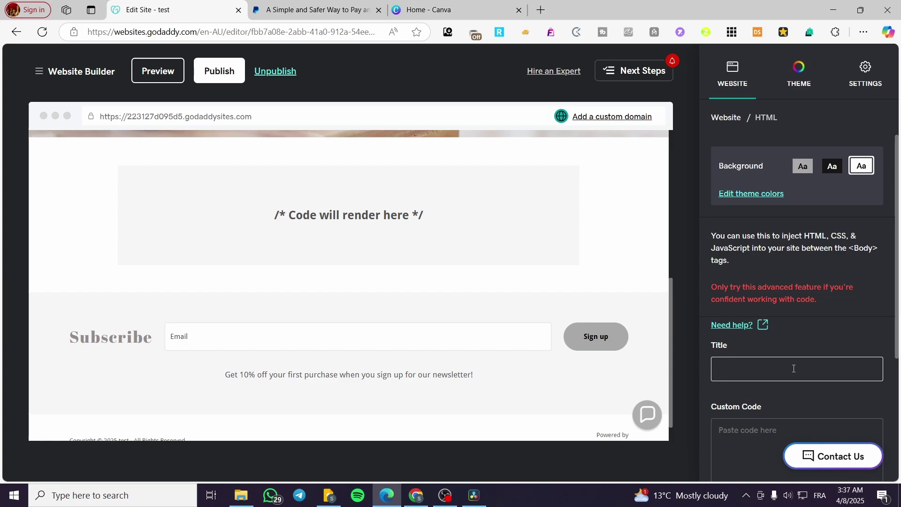
- Log in to PayPal using an emailed one-time login code
left_click(317, 9)
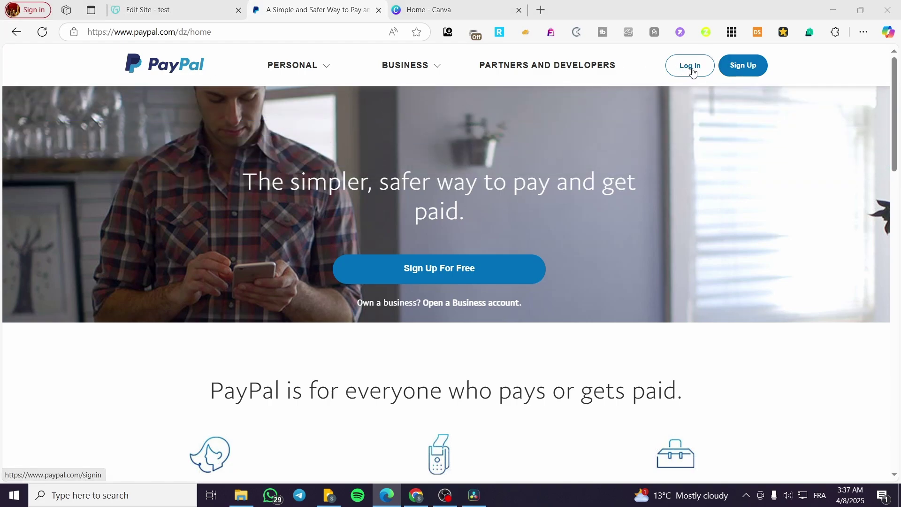
left_click(691, 68)
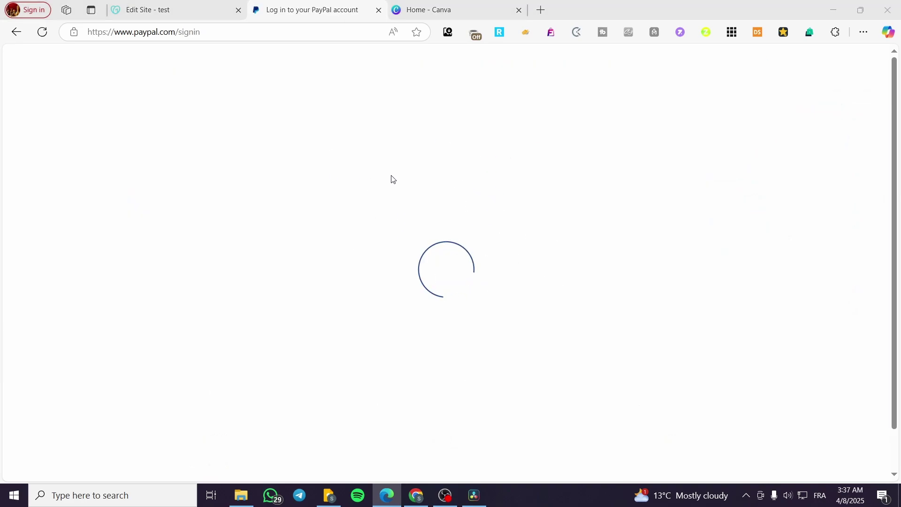
left_click(550, 308)
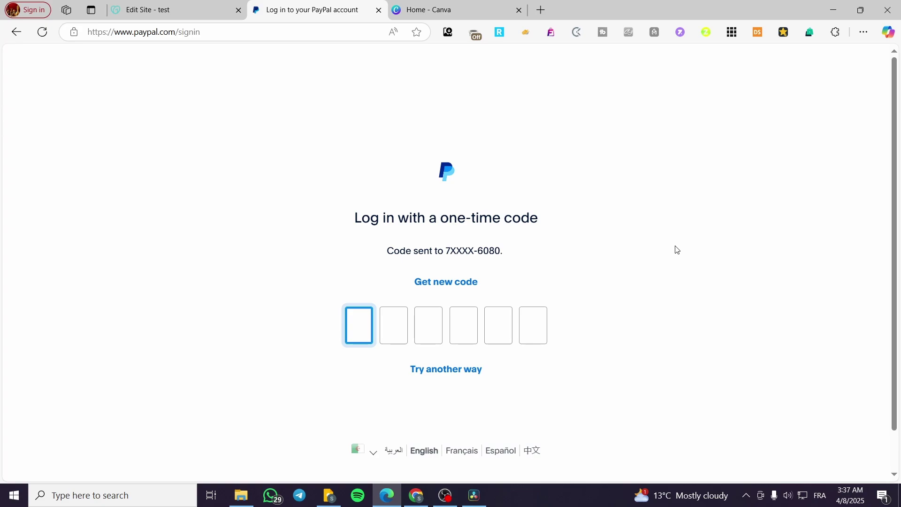
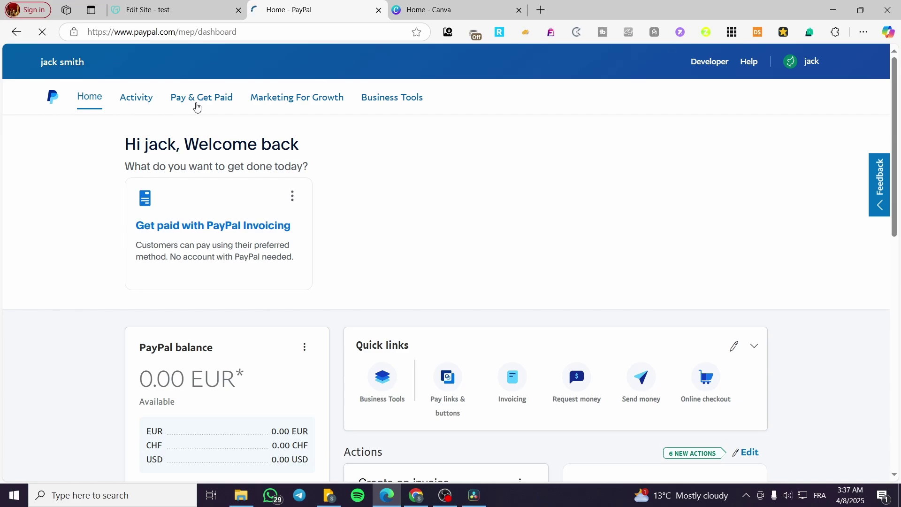
- Open Pay Links and Buttons from PayPal's Pay & Get Paid menu
left_click(198, 108)
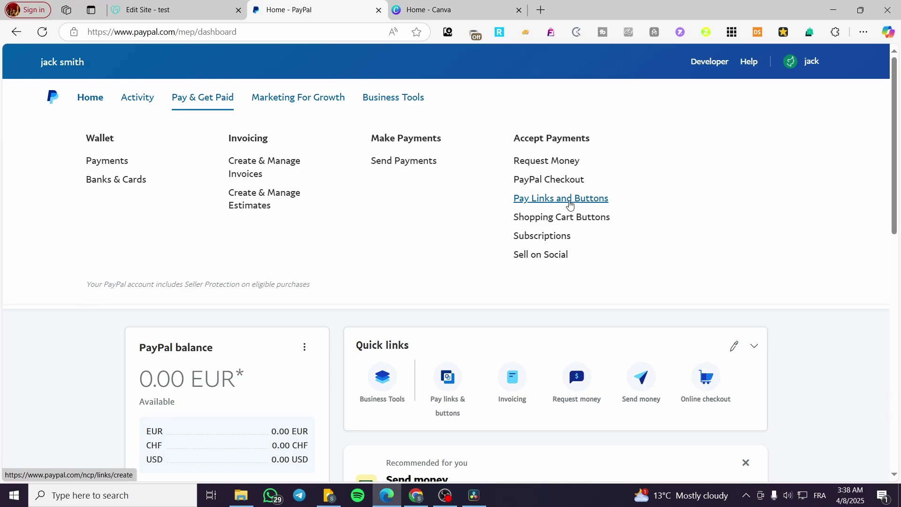
left_click(570, 201)
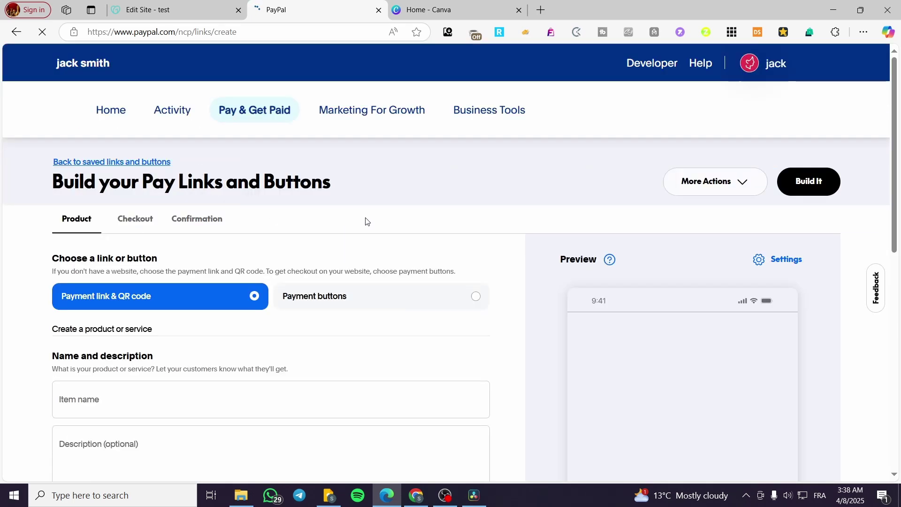
scroll(364, 221, "down", 1)
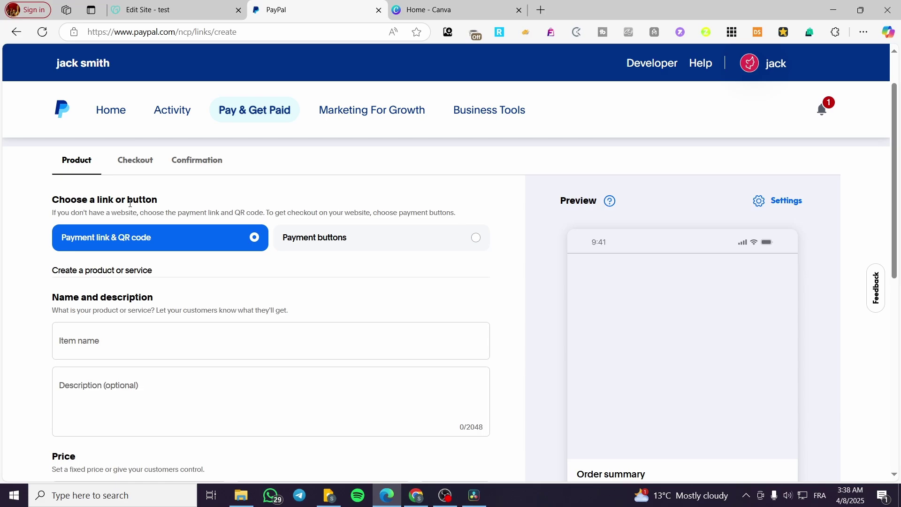
- Choose Payment buttons and set the preview to Single Button
left_click(386, 239)
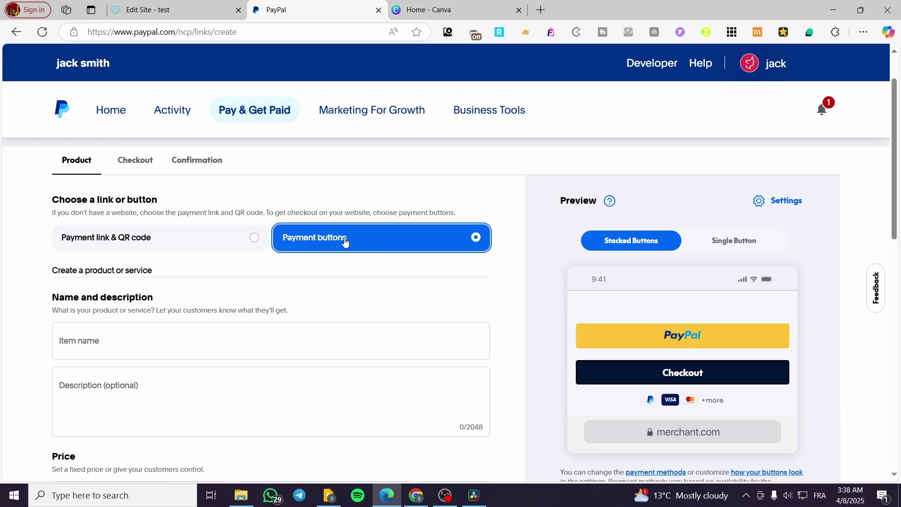
left_click(716, 242)
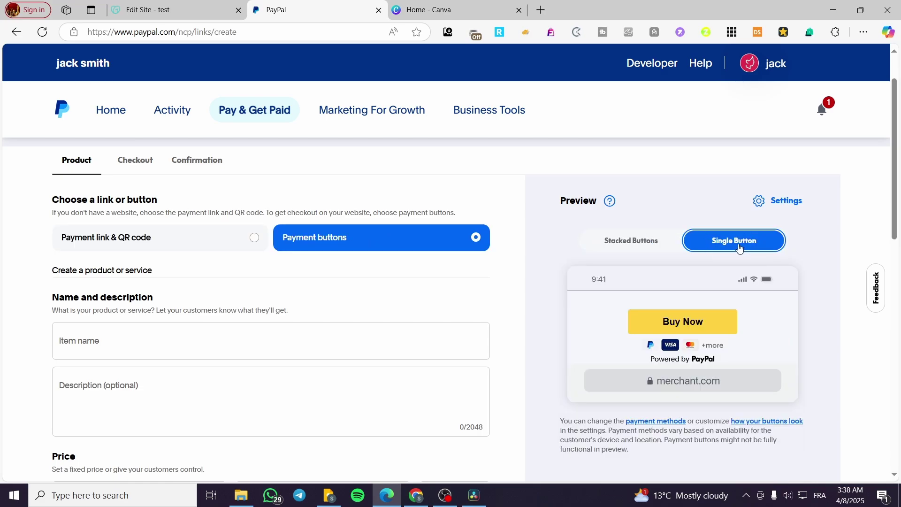
scroll(718, 254, "down", 1)
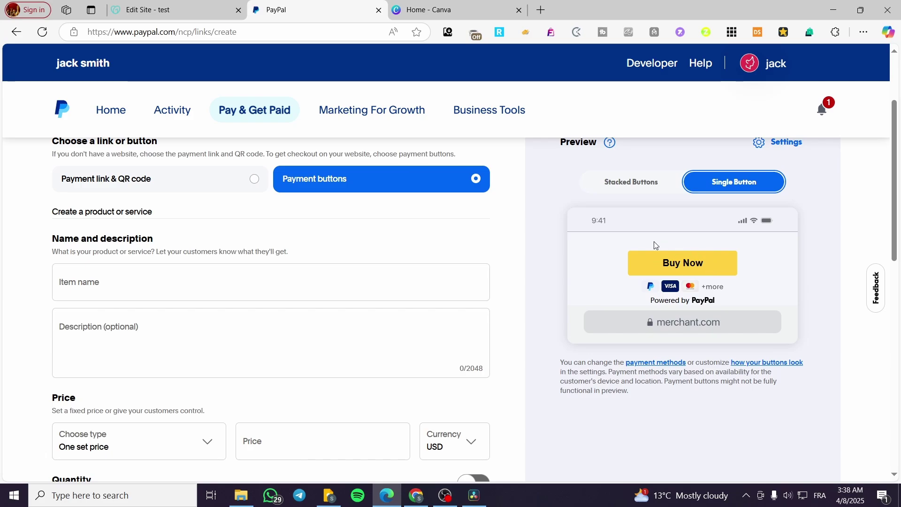
left_click(627, 184)
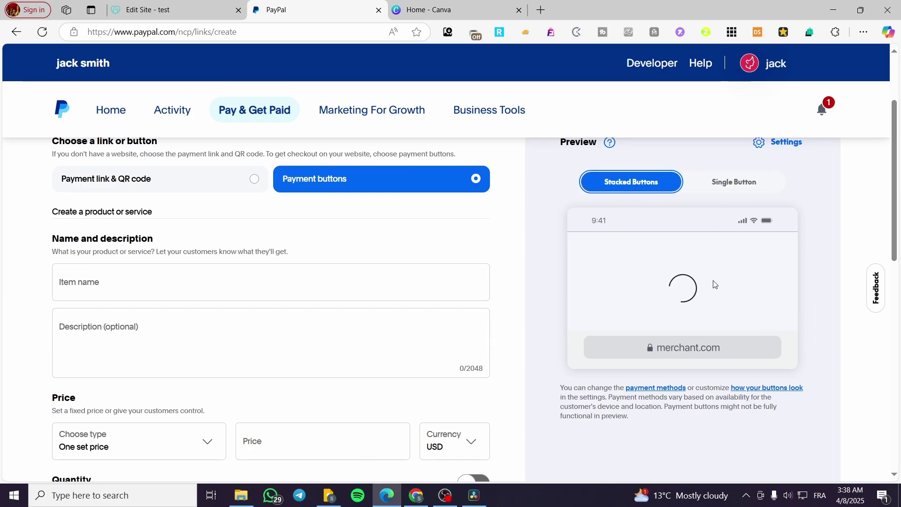
left_click(724, 188)
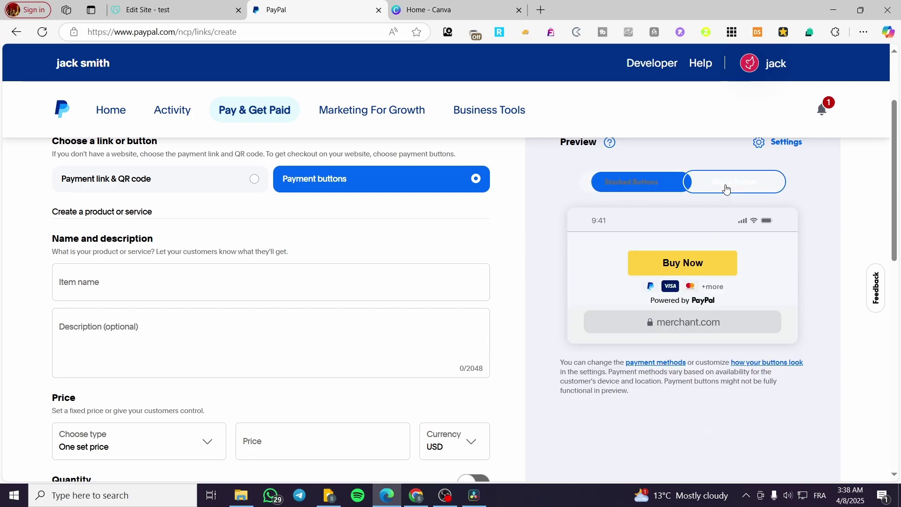
scroll(89, 270, "down", 1)
scroll(91, 263, "up", 1)
- Enter 'Donation' as the item name
left_click(99, 279)
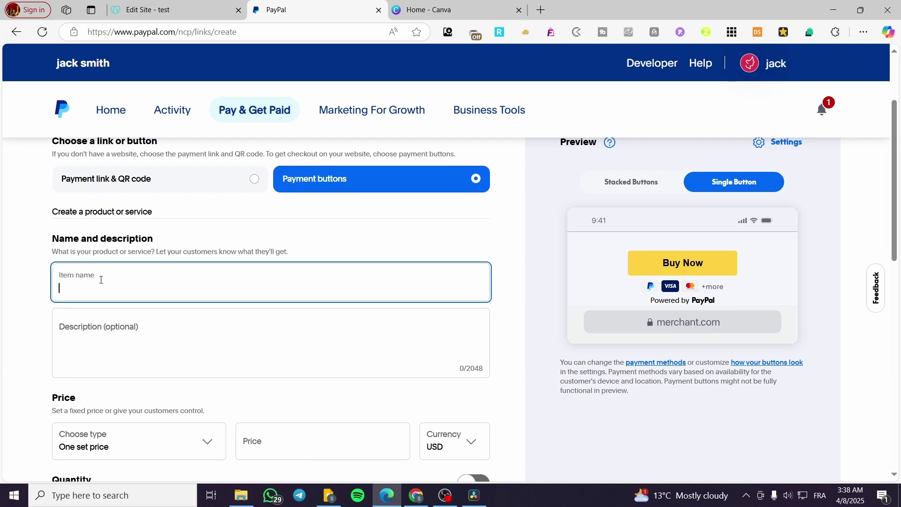
type("Donation")
left_click_drag(100, 280, 49, 291)
key("ctrl+c")
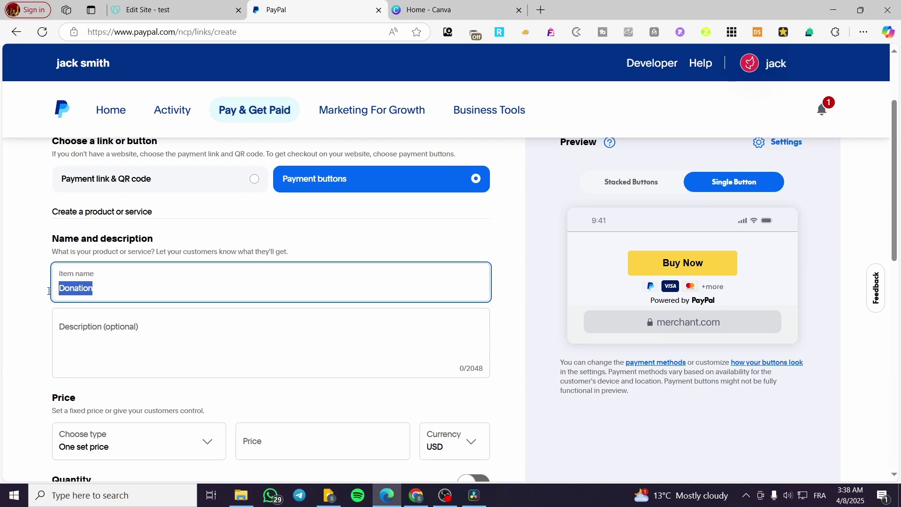
left_click(52, 367)
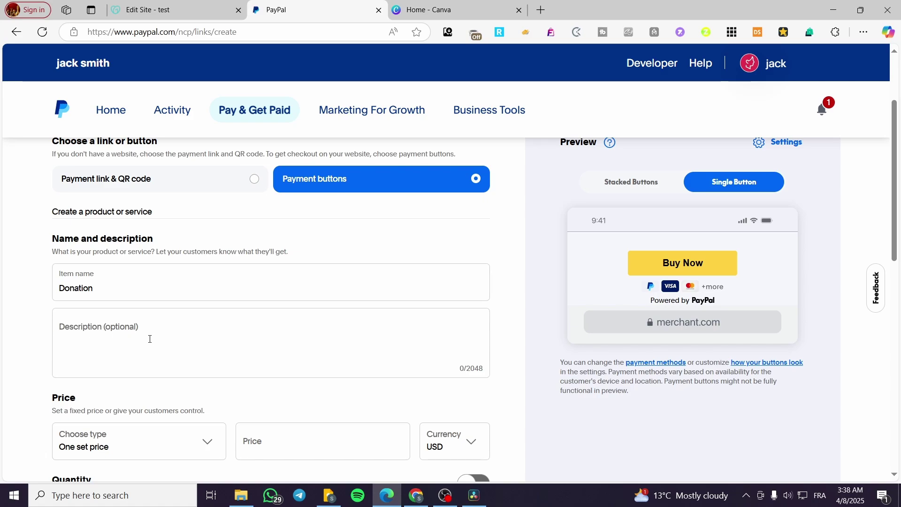
scroll(305, 327, "down", 3)
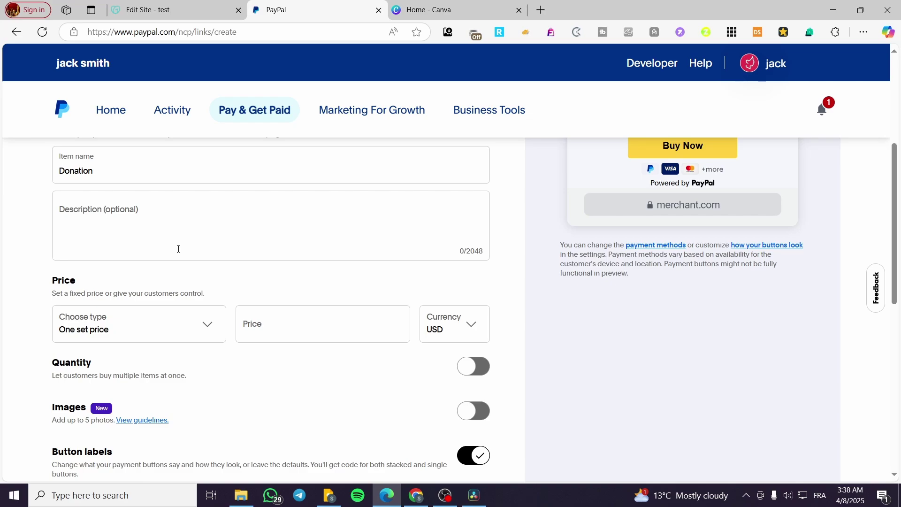
scroll(244, 295, "up", 3)
scroll(200, 366, "down", 1)
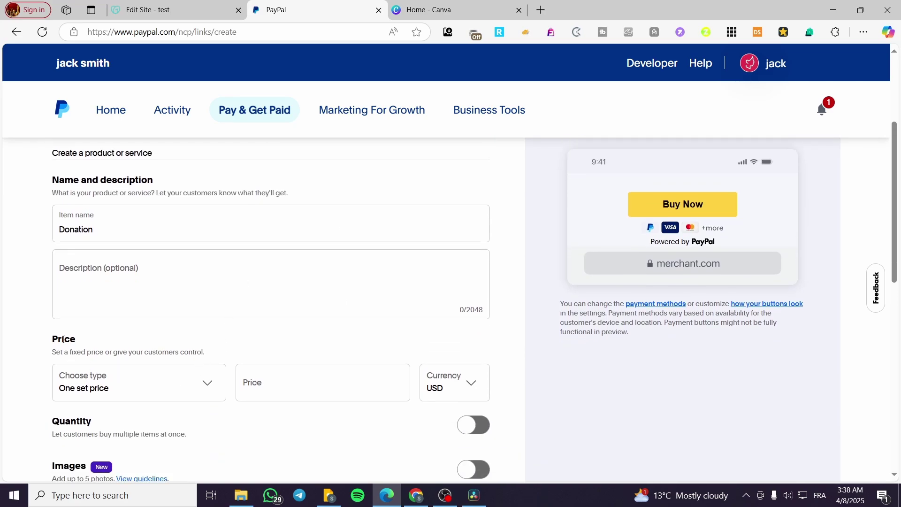
scroll(63, 339, "down", 1)
left_click(68, 323)
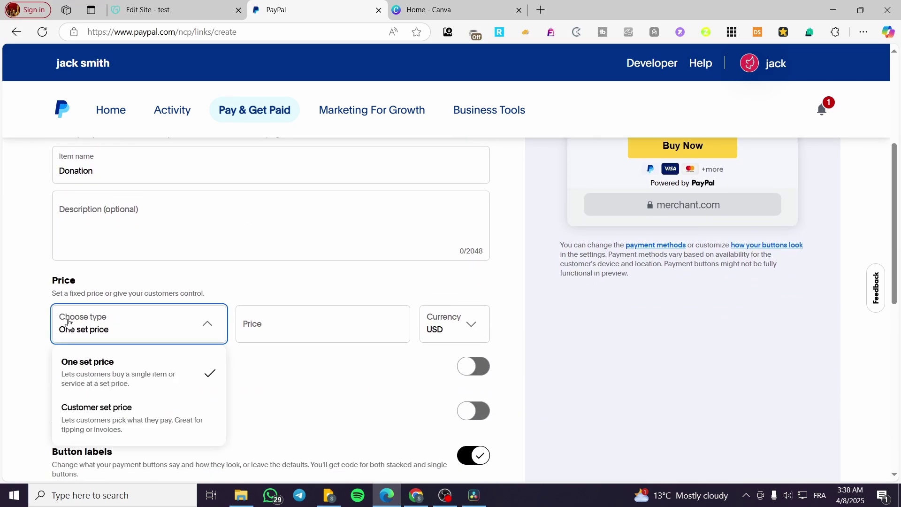
left_click(84, 421)
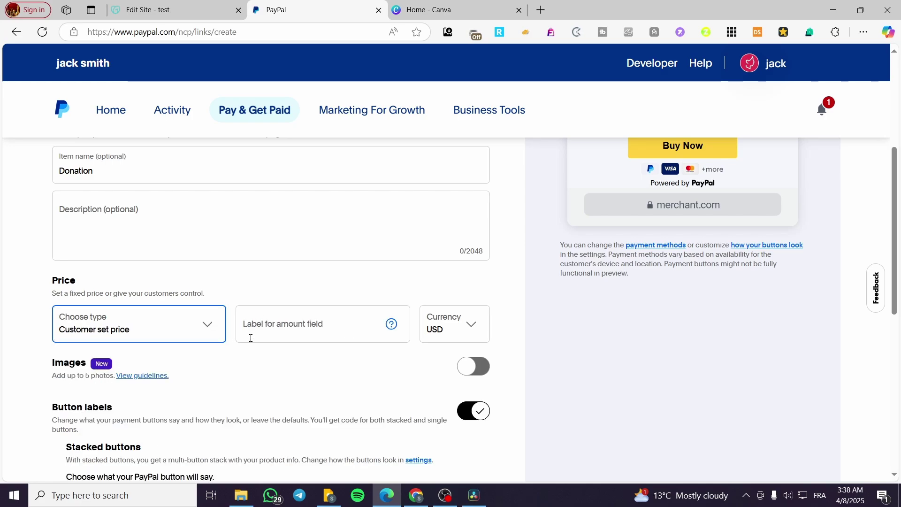
left_click(466, 334)
left_click(466, 331)
scroll(291, 322, "down", 2)
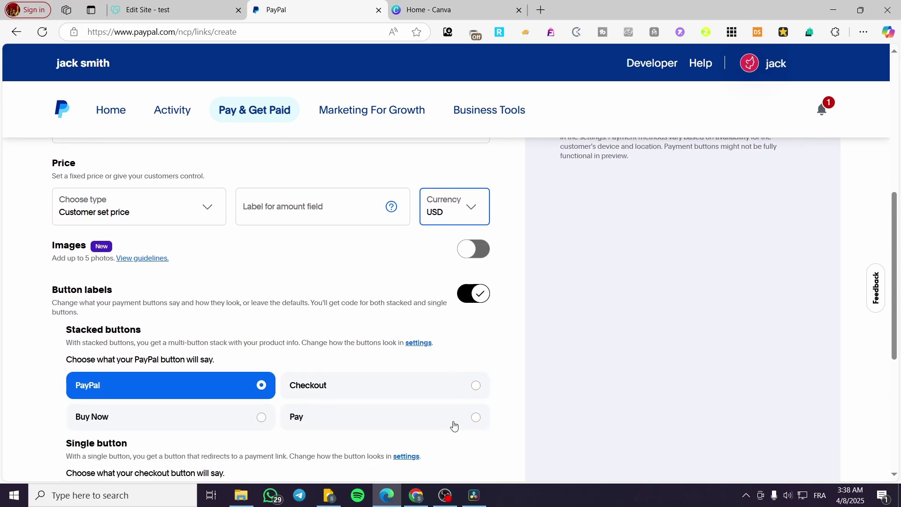
left_click(437, 10)
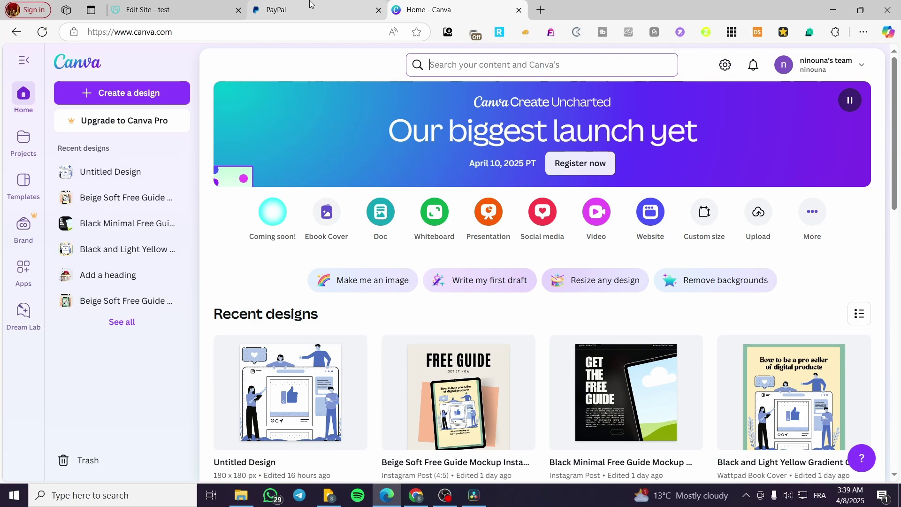
left_click(307, 10)
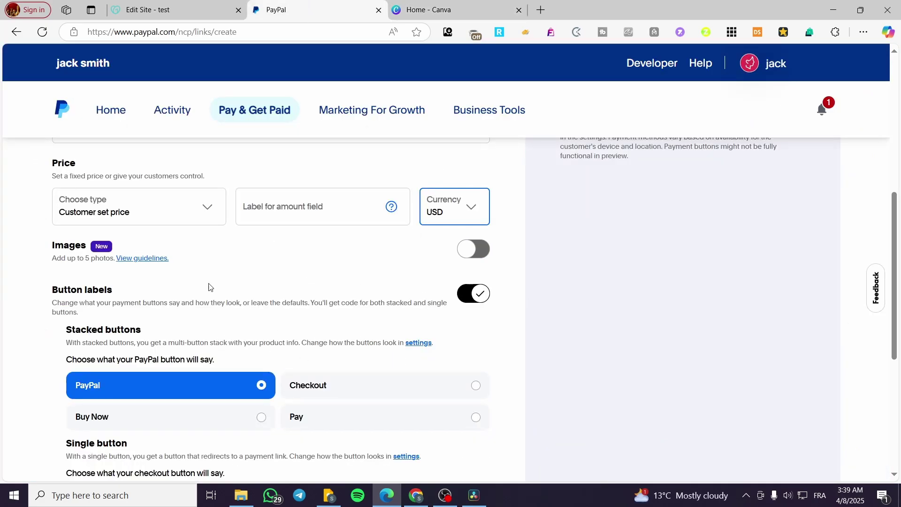
left_click(480, 294)
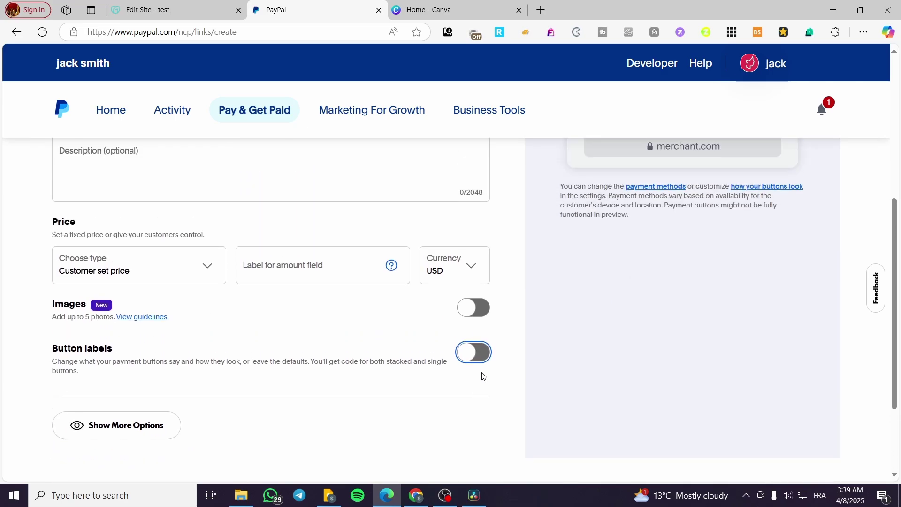
left_click(474, 352)
scroll(360, 359, "down", 5)
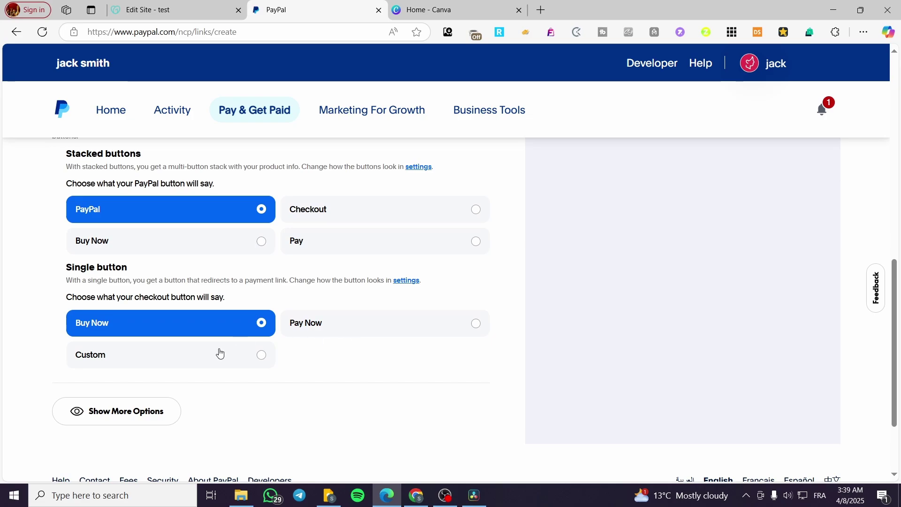
- Give the single button the custom checkout label Donation
left_click(220, 355)
left_click(222, 394)
key("ctrl+v")
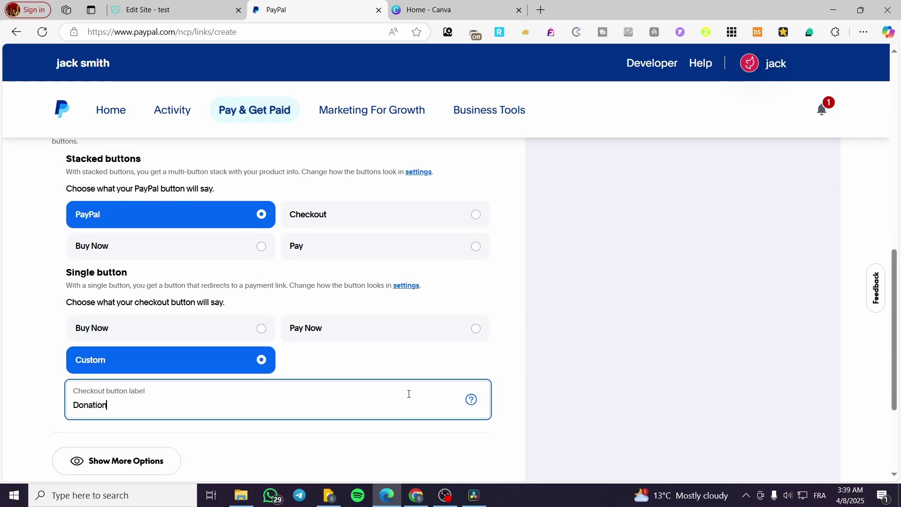
scroll(657, 399, "up", 8)
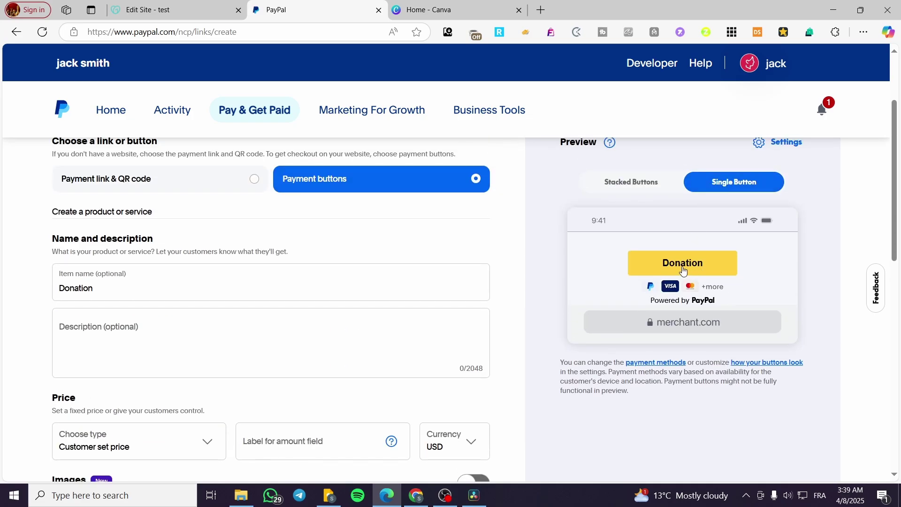
left_click(632, 186)
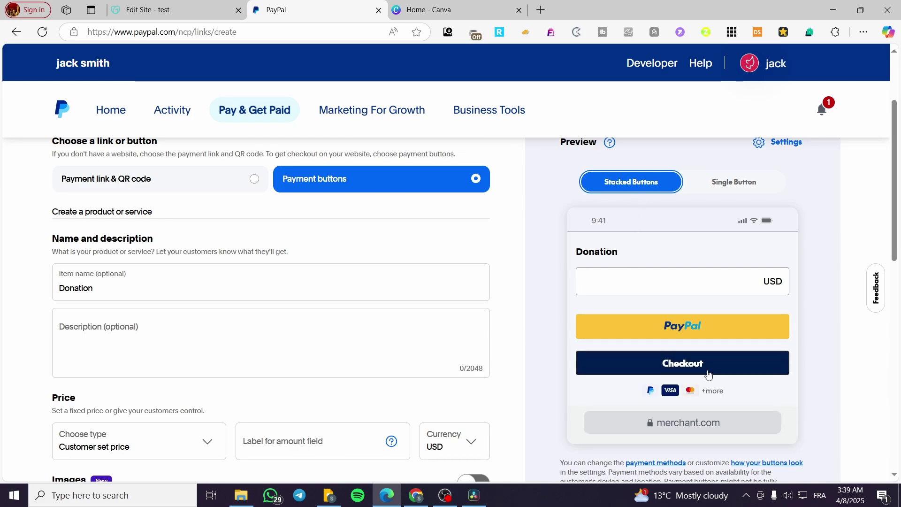
scroll(346, 364, "down", 10)
scroll(235, 353, "up", 10)
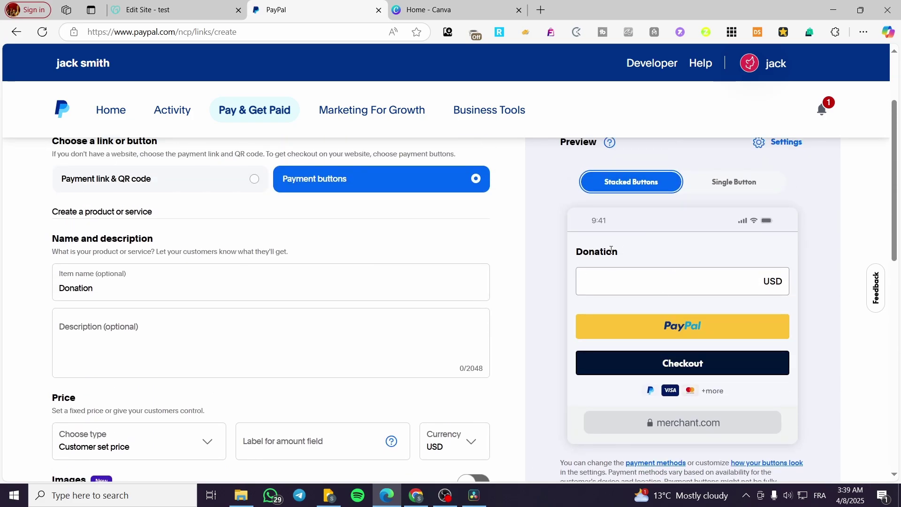
- Enter 'Donation' as the item description
left_click(173, 351)
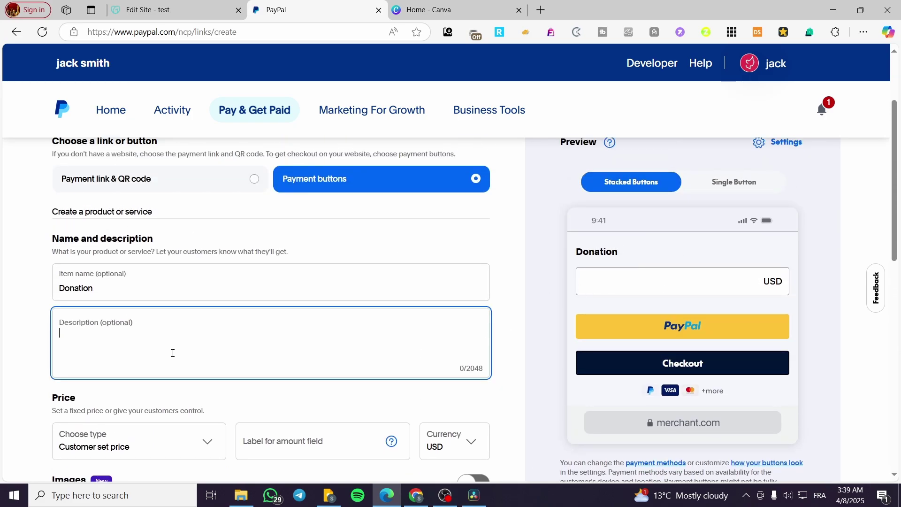
type("Donation")
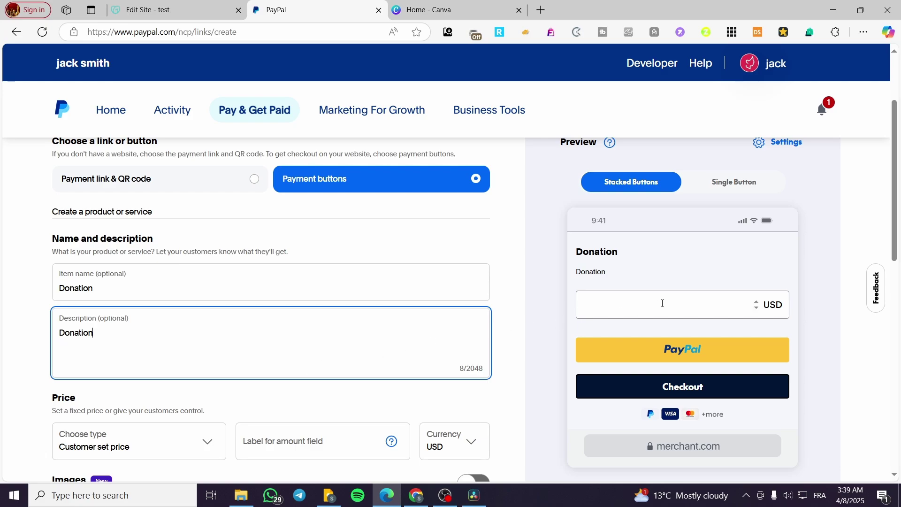
scroll(601, 265, "up", 3)
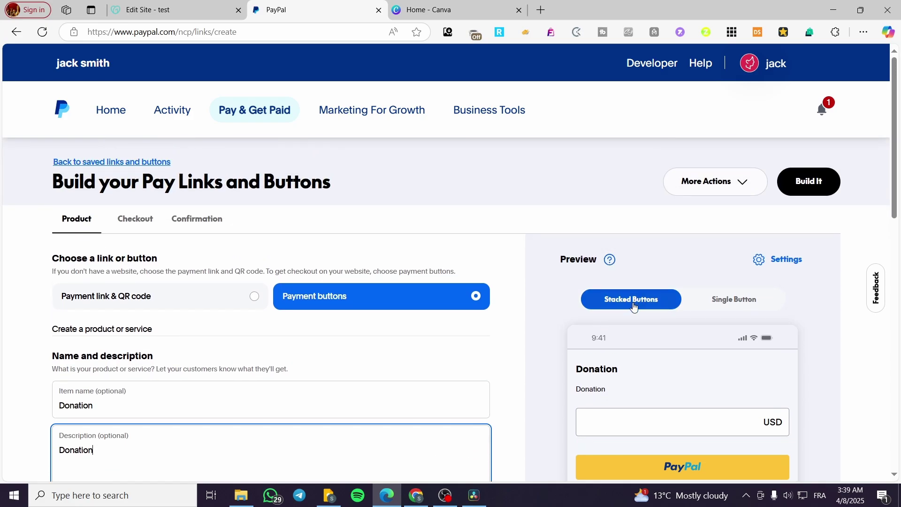
left_click(732, 307)
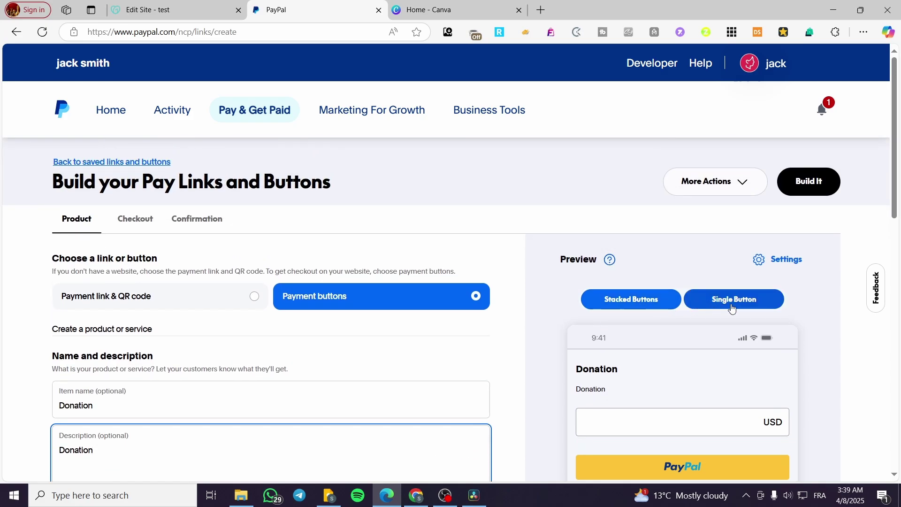
- Label the amount field 'Donate what you can' and build the Donation buttons
left_click(817, 183)
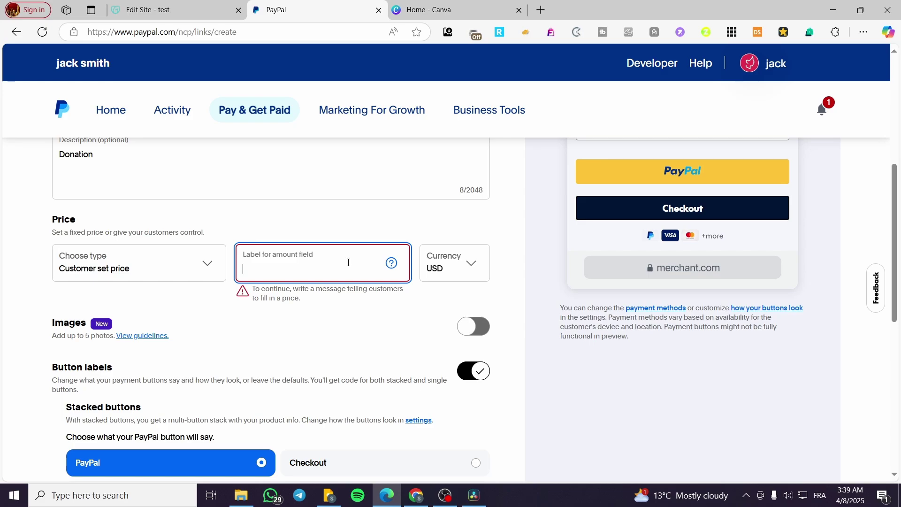
type("Donate wh")
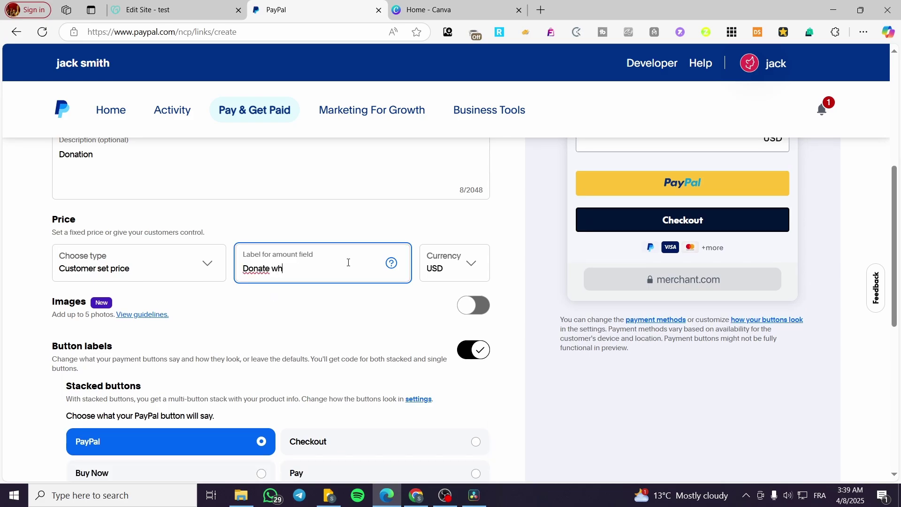
type("at you can")
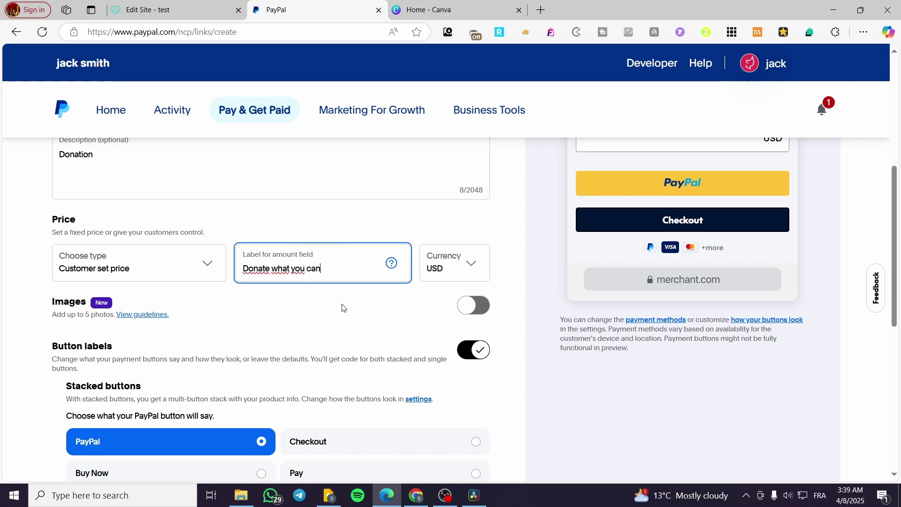
left_click(343, 308)
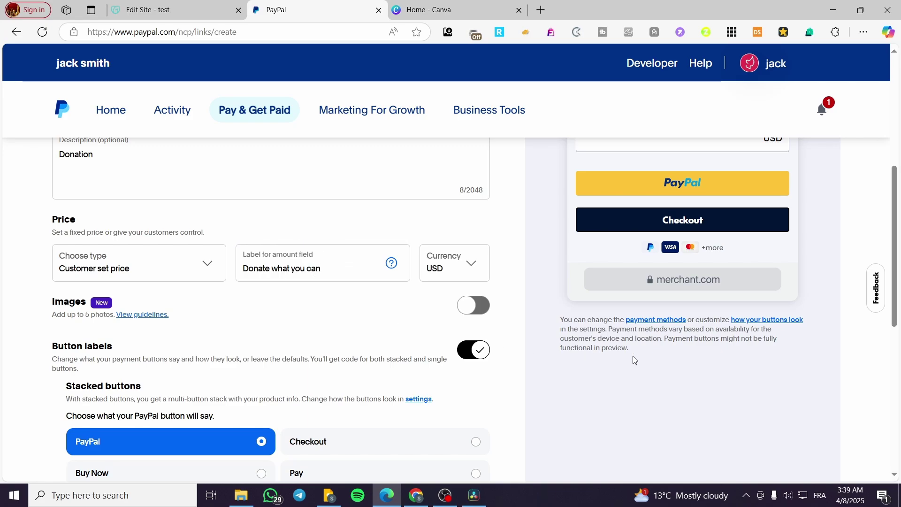
scroll(692, 383, "up", 3)
scroll(648, 338, "down", 3)
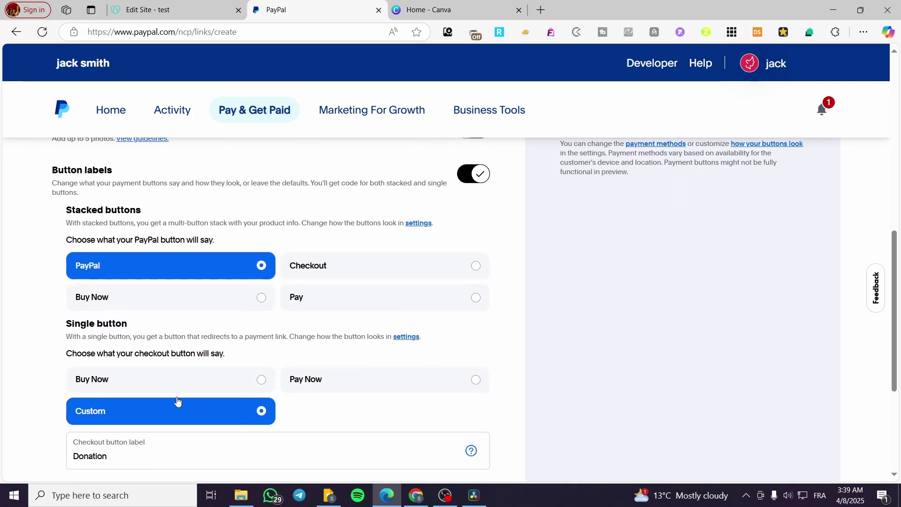
scroll(598, 338, "up", 3)
left_click(773, 180)
scroll(774, 188, "up", 2)
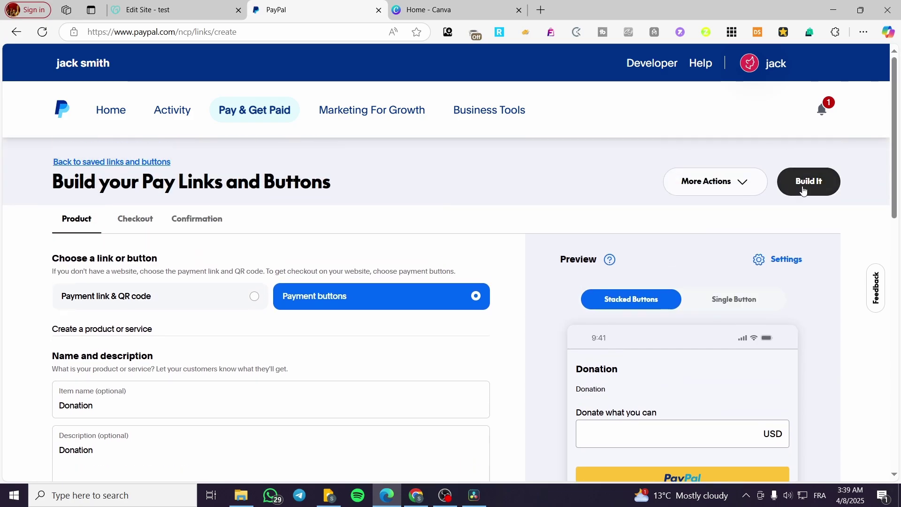
left_click(806, 181)
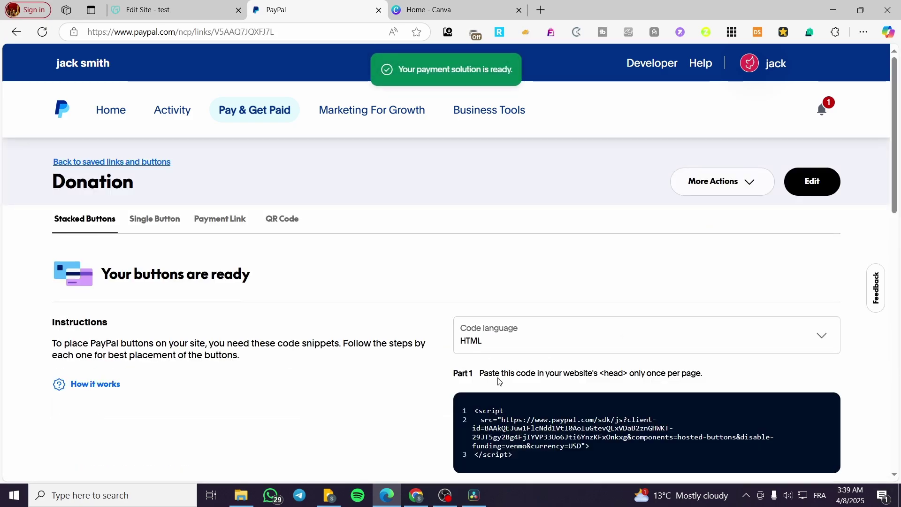
- Copy the Part 1 head script from the ready buttons page
scroll(558, 371, "down", 2)
left_click(679, 391)
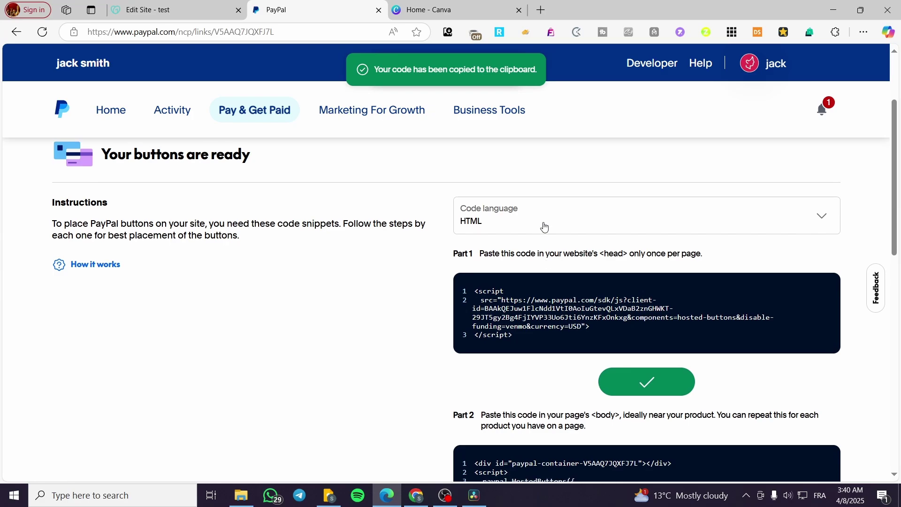
scroll(543, 225, "down", 3)
scroll(598, 315, "up", 2)
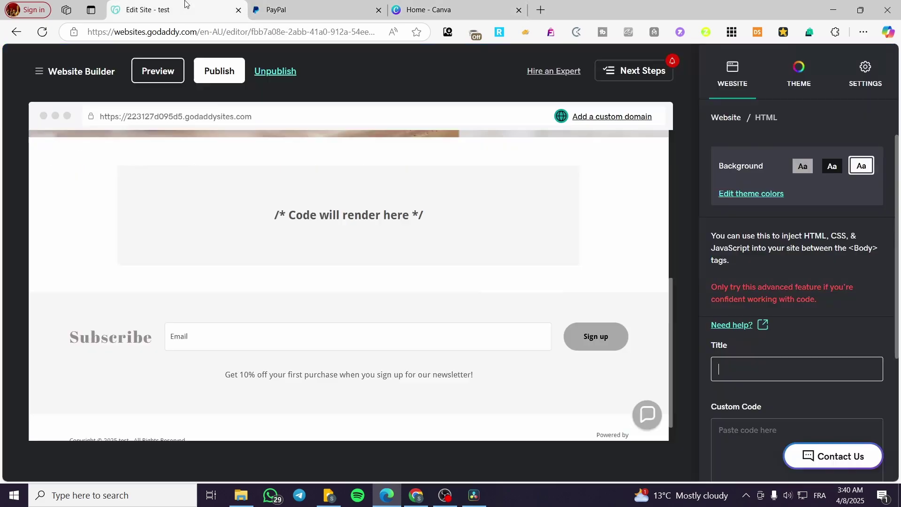
- Paste PayPal's Part 1 script into the GoDaddy HTML section's custom code
left_click(174, 10)
left_click(769, 441)
key("ctrl+v")
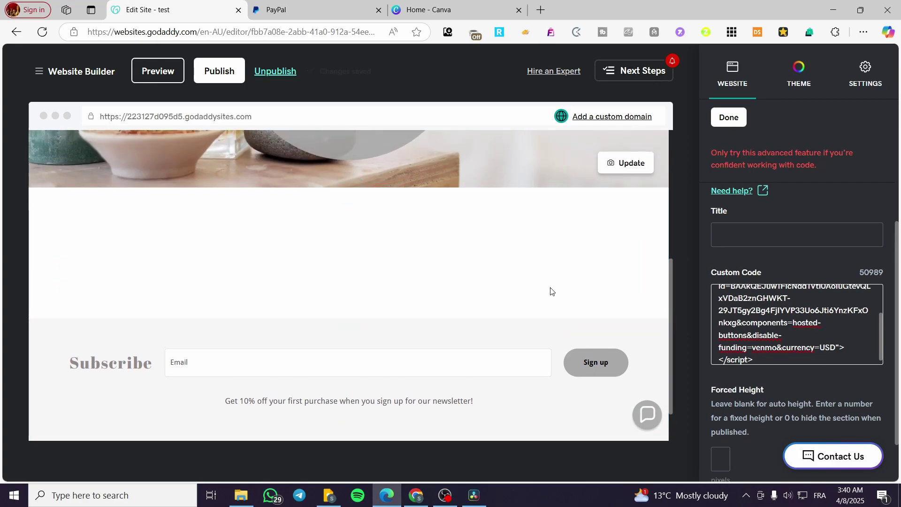
- Copy PayPal's Part 2 body code and return to the GoDaddy editor
left_click(291, 10)
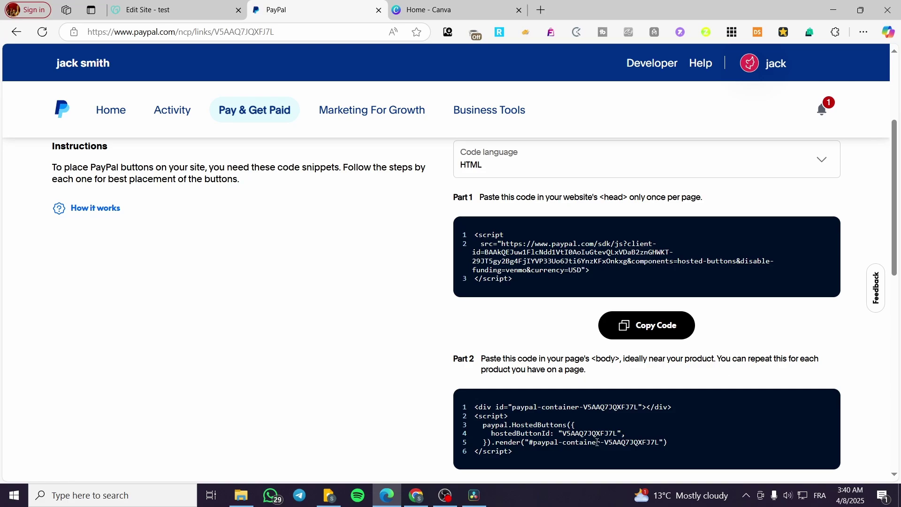
scroll(669, 356, "down", 2)
left_click(657, 394)
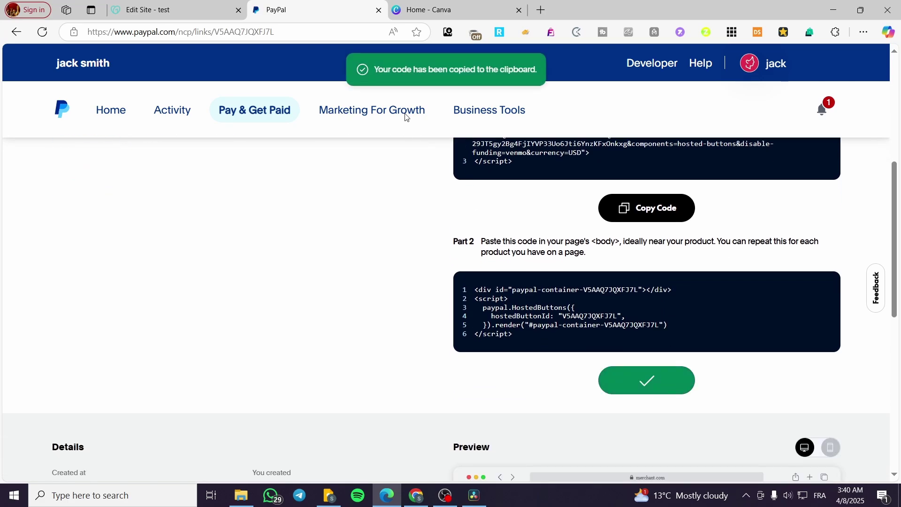
left_click(169, 10)
- Replace the HTML section's custom code with PayPal's Part 2 HostedButtons code
key("ctrl+a")
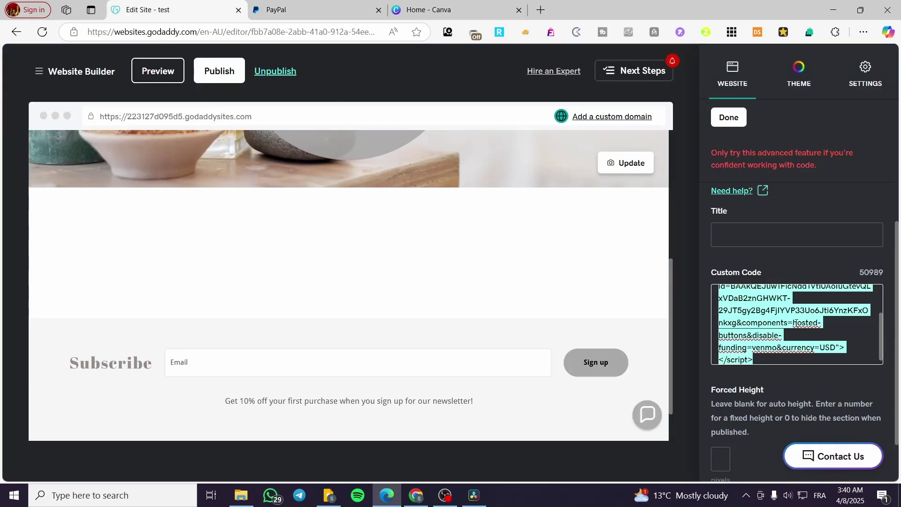
key("ctrl+v")
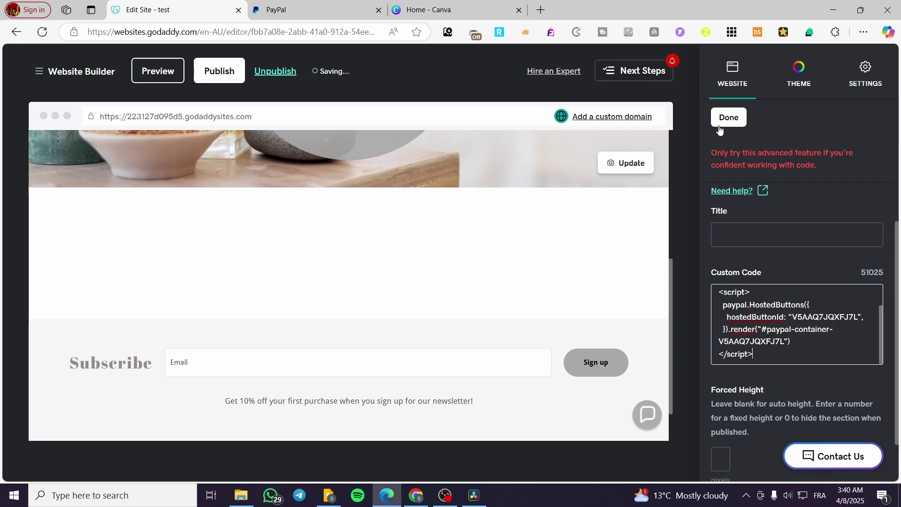
scroll(801, 185, "up", 3)
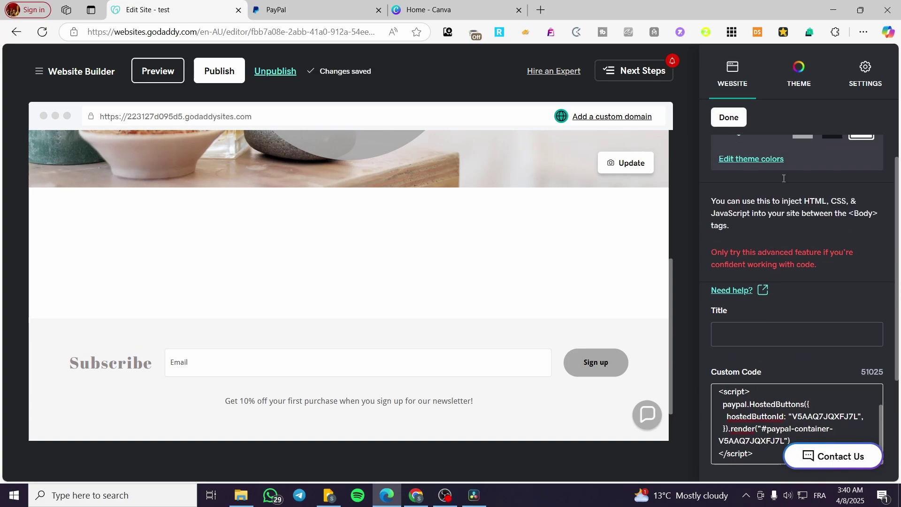
left_click(729, 117)
- Reopen the HTML section and copy all of its PayPal button code
left_click(343, 245)
scroll(751, 366, "down", 3)
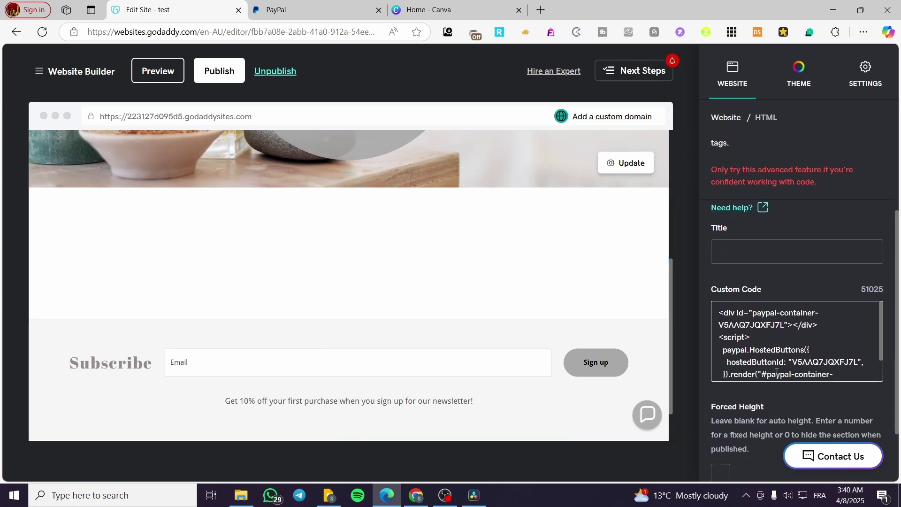
left_click(772, 352)
key("ctrl+a")
key("ctrl+v")
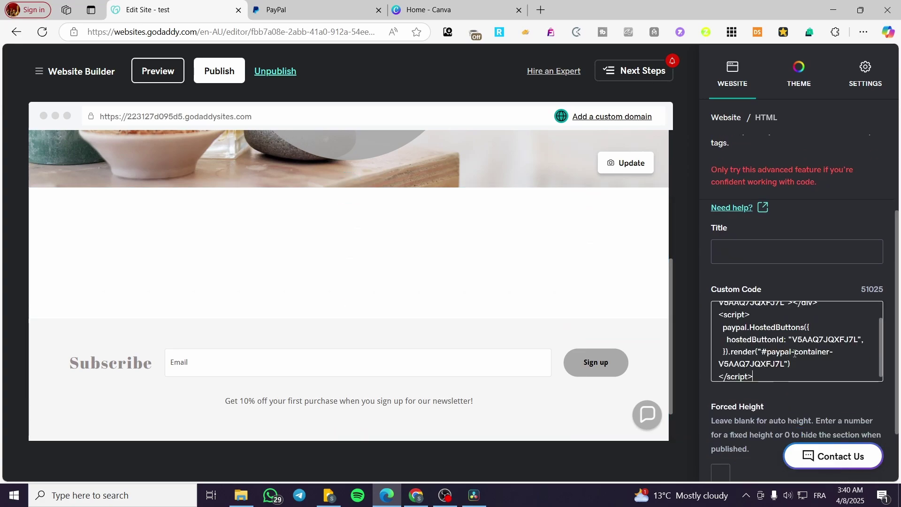
scroll(803, 350, "up", 1)
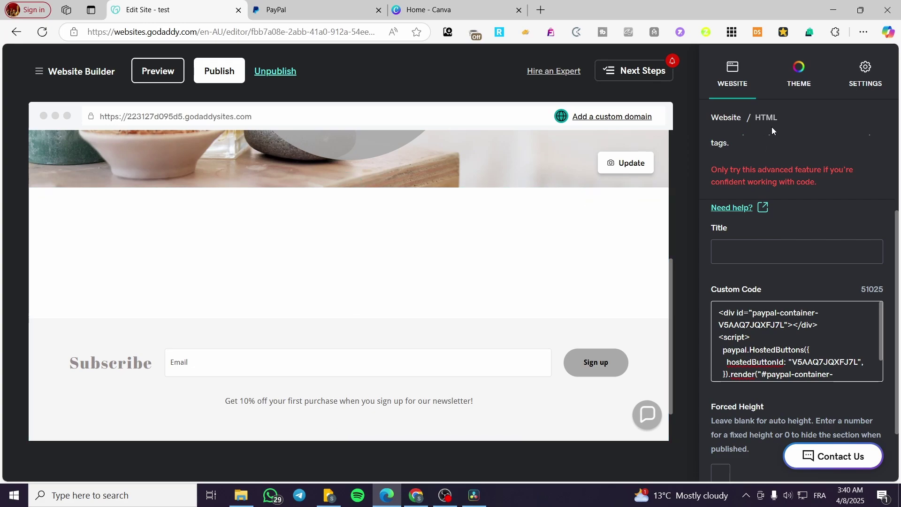
scroll(771, 155, "up", 3)
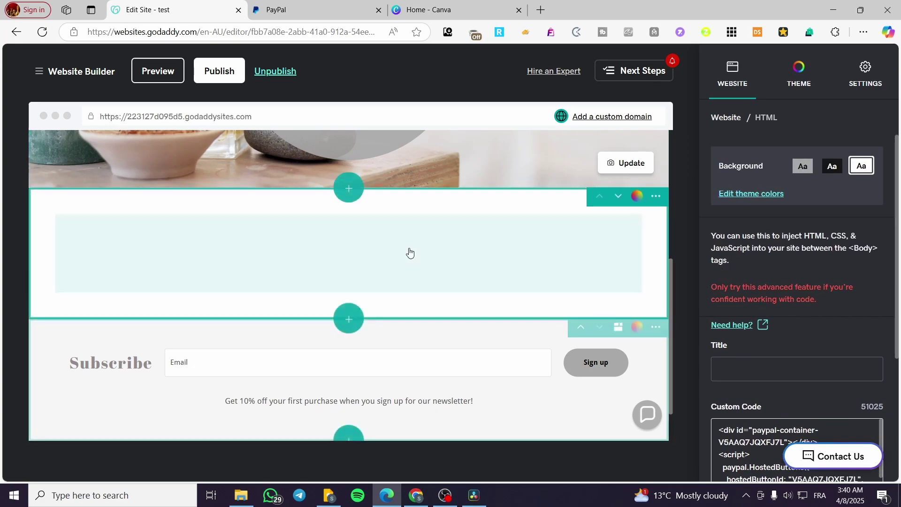
- Dismiss the Add Section panel and select the hero header 'Revitalise Your Mind and Body'
scroll(456, 263, "up", 3)
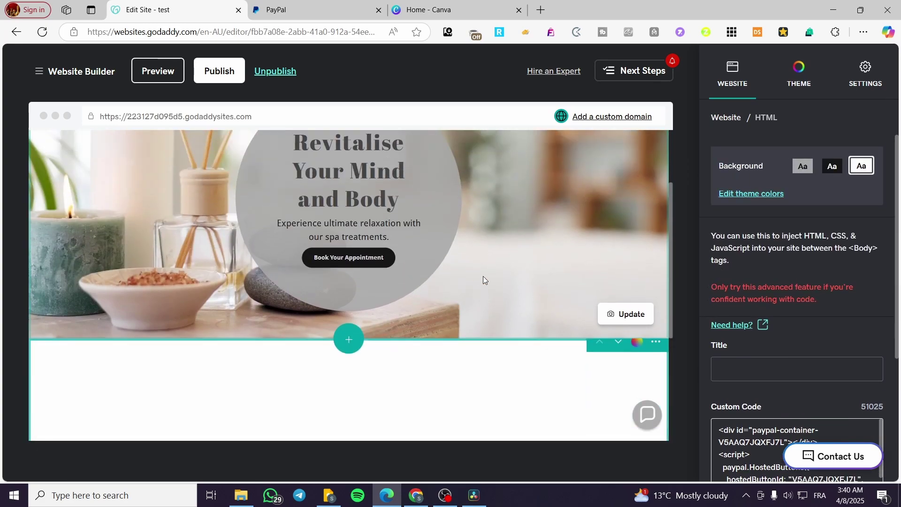
left_click(354, 343)
left_click(346, 286)
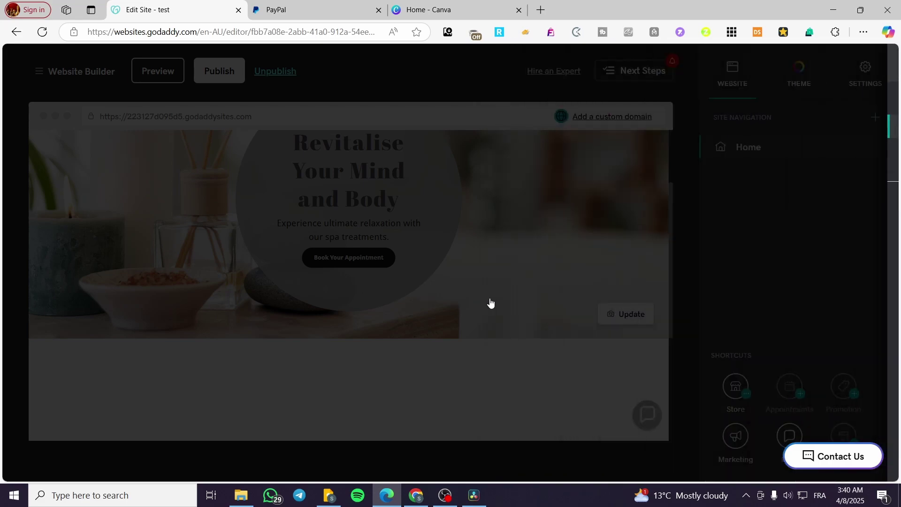
scroll(489, 299, "down", 5)
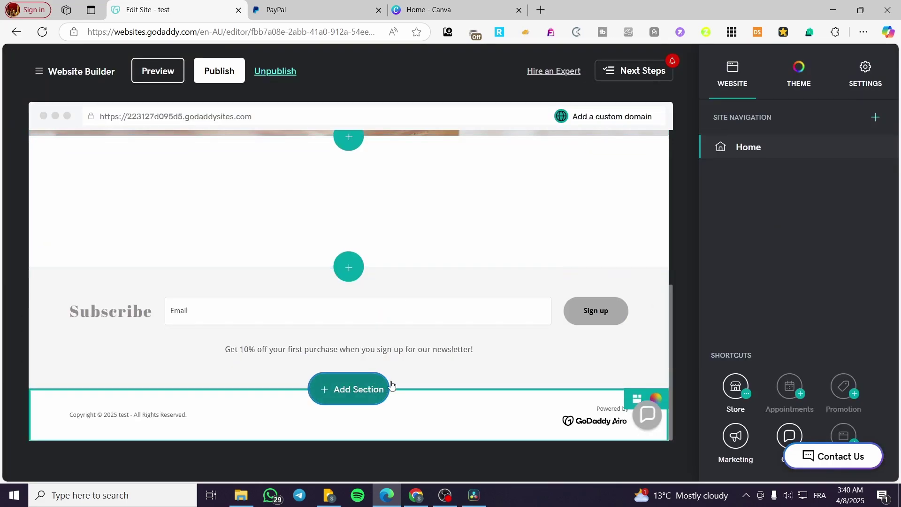
left_click(382, 388)
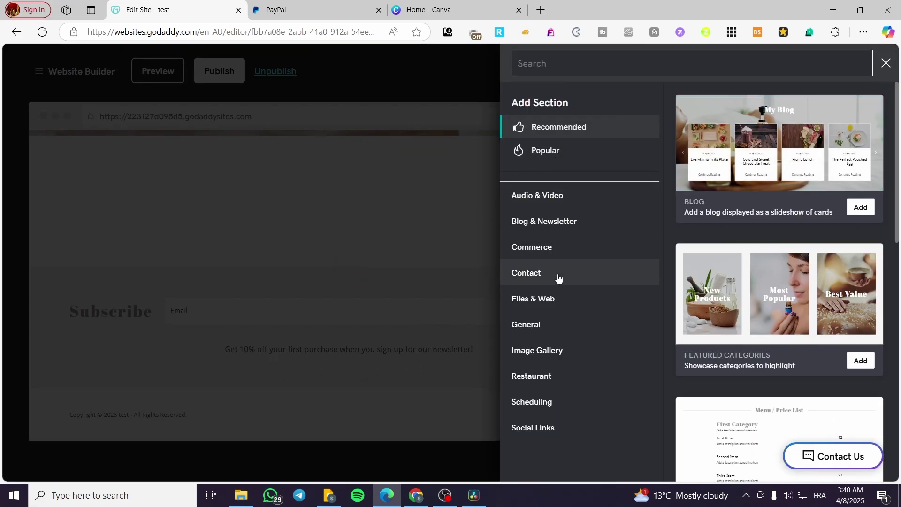
left_click(357, 244)
scroll(357, 244, "up", 5)
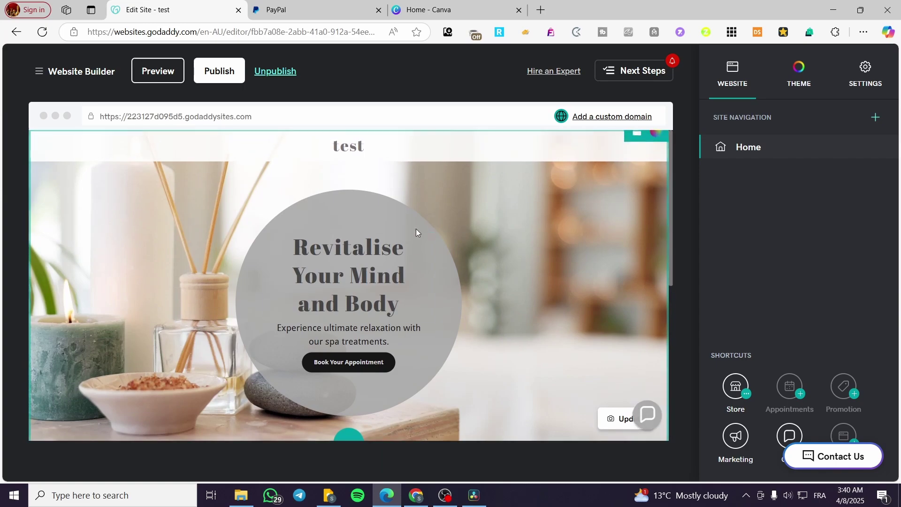
scroll(765, 263, "down", 8)
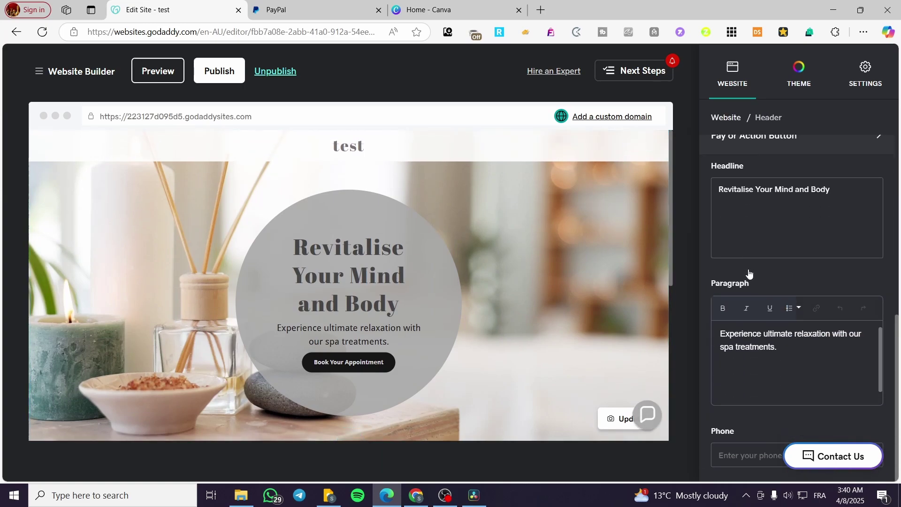
scroll(335, 252, "down", 8)
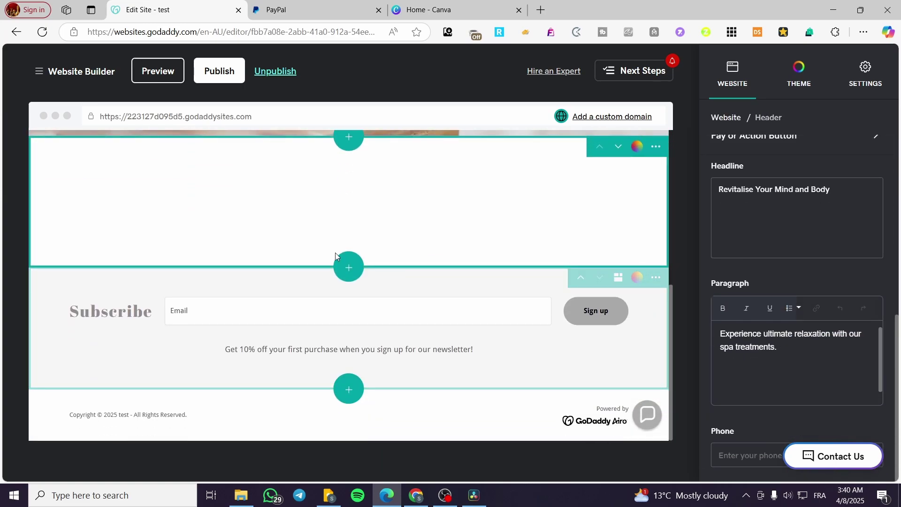
scroll(445, 258, "up", 2)
scroll(444, 254, "up", 1)
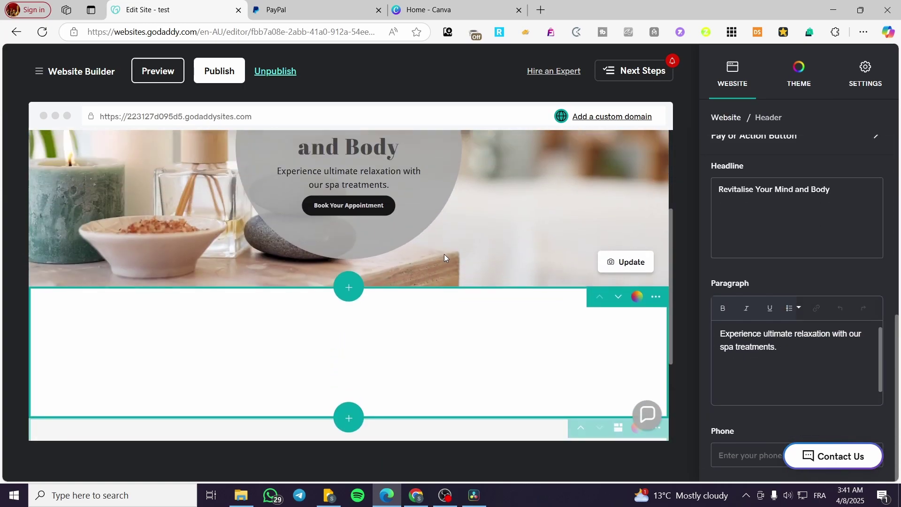
- Show PayPal's Donation payment link, then return to the GoDaddy site editor
left_click(272, 8)
scroll(543, 295, "up", 6)
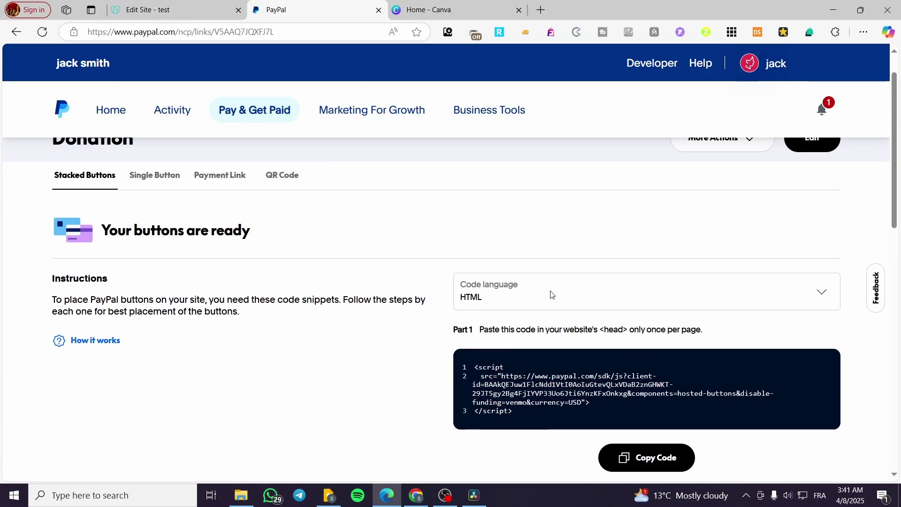
left_click(213, 219)
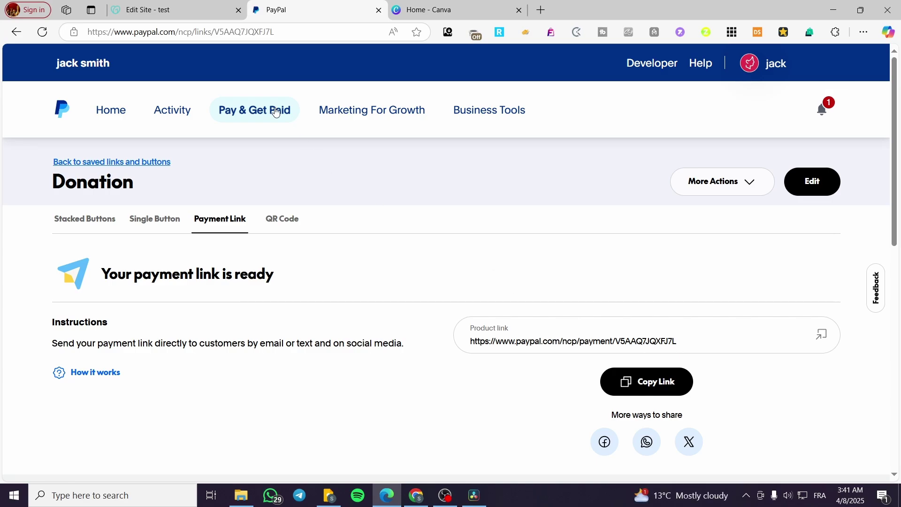
left_click(195, 6)
scroll(581, 338, "down", 5)
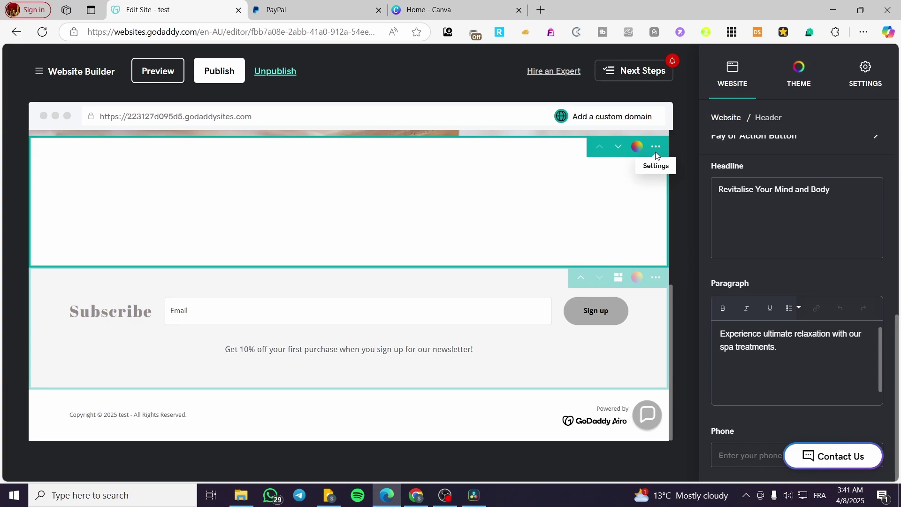
- Delete the blank HTML section above Subscribe and confirm the deletion
left_click(656, 146)
left_click(643, 199)
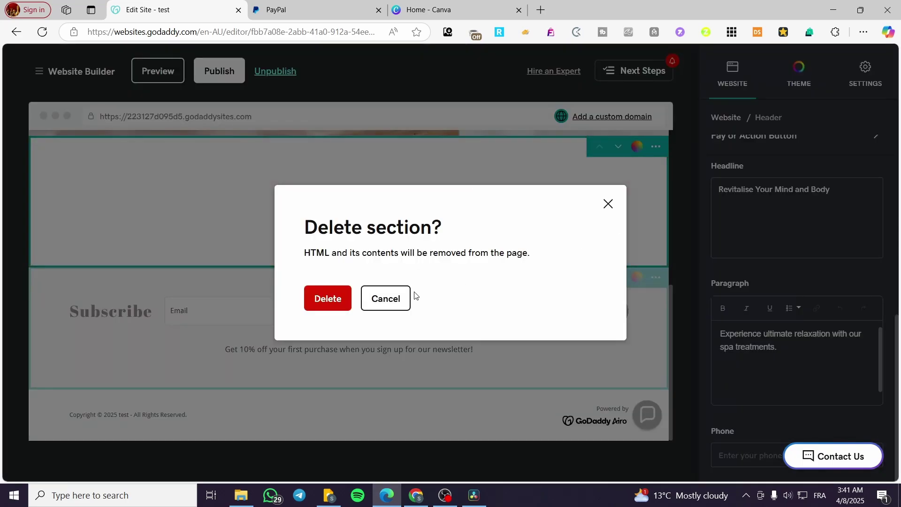
left_click(342, 299)
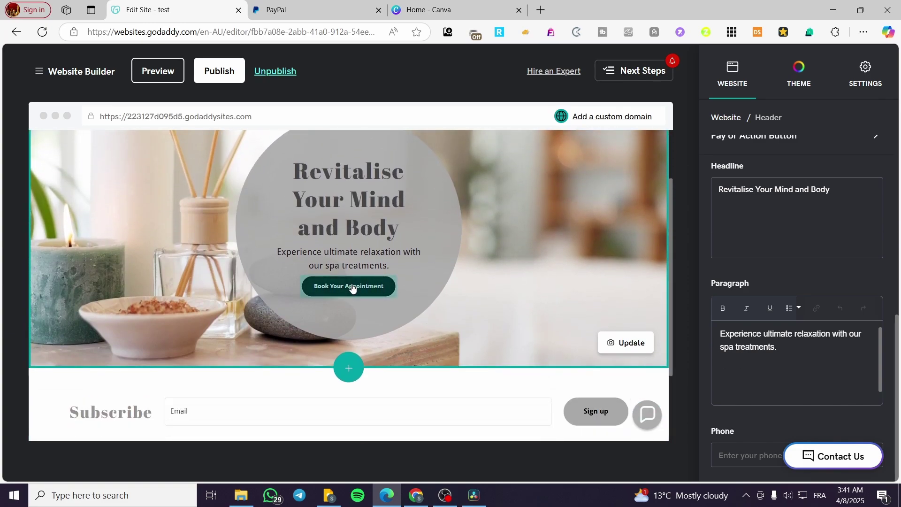
- Relabel the Book Your Appointment button as 'Donate'
left_click(391, 223)
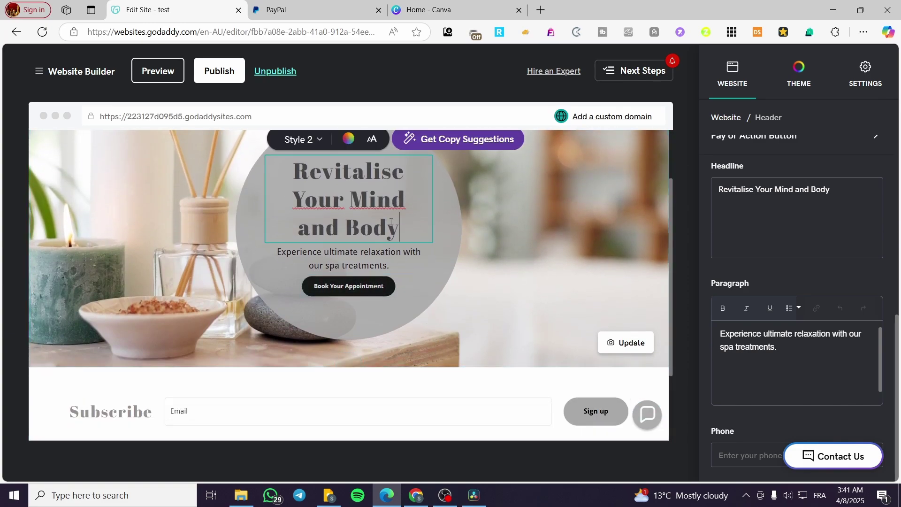
left_click(352, 291)
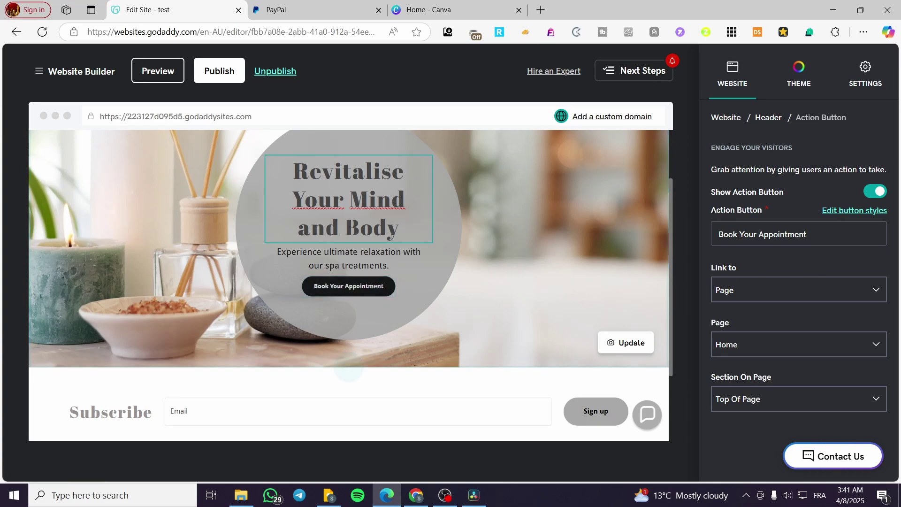
left_click_drag(807, 234, 773, 234)
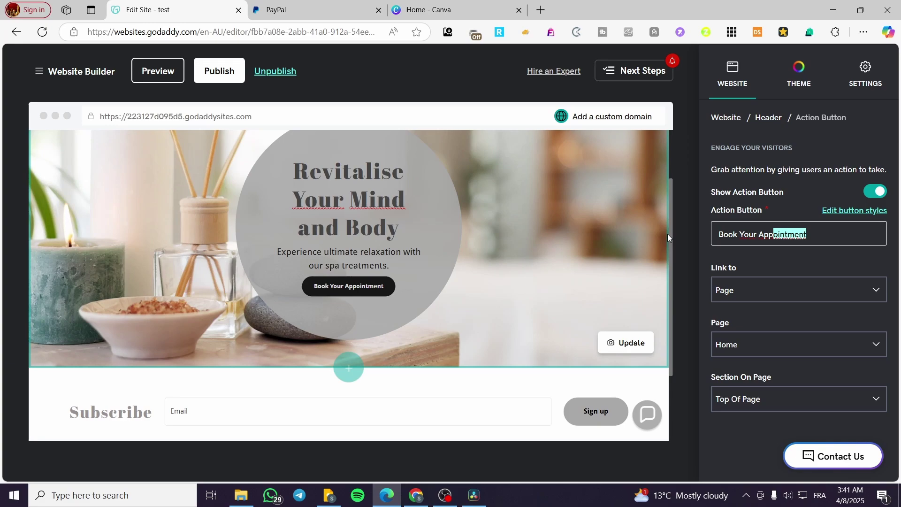
triple_click(717, 234)
key("ctrl+v")
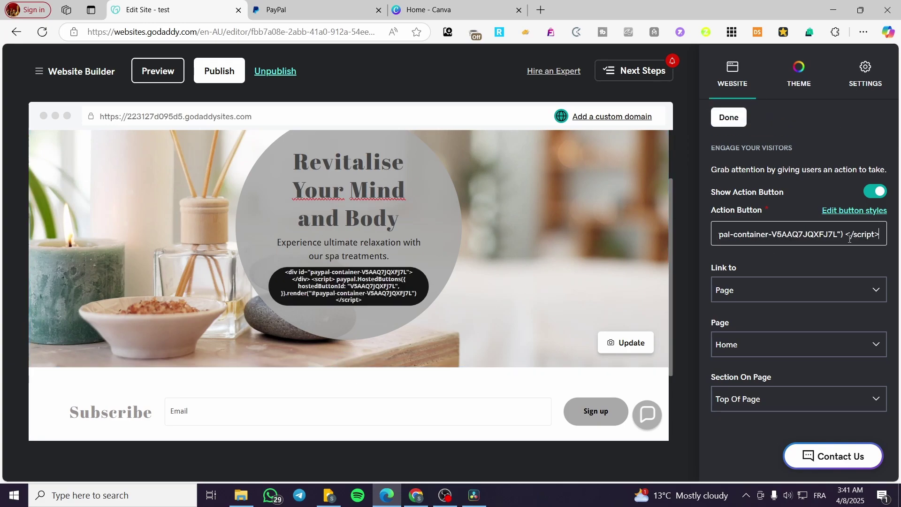
triple_click(849, 239)
type("Donate")
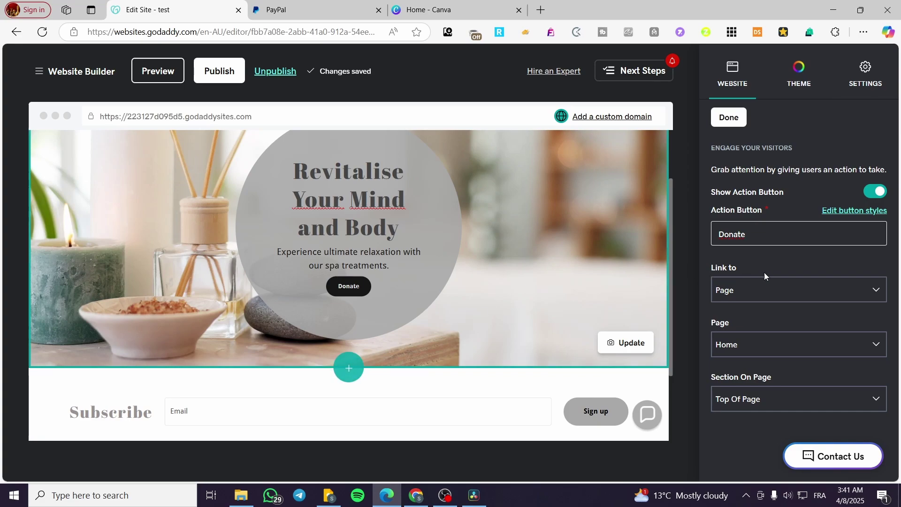
- Set the button's link type to Website URL and copy PayPal's Donation payment link
left_click(800, 285)
left_click(790, 351)
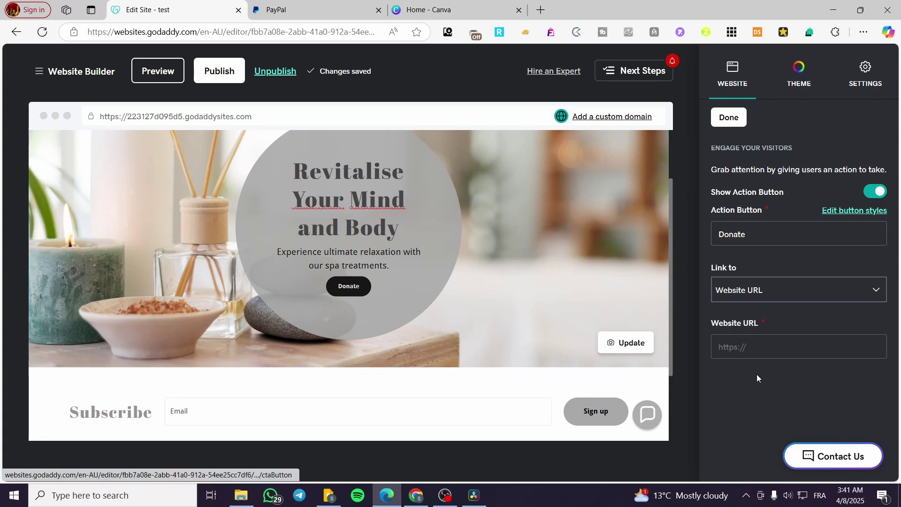
left_click(319, 3)
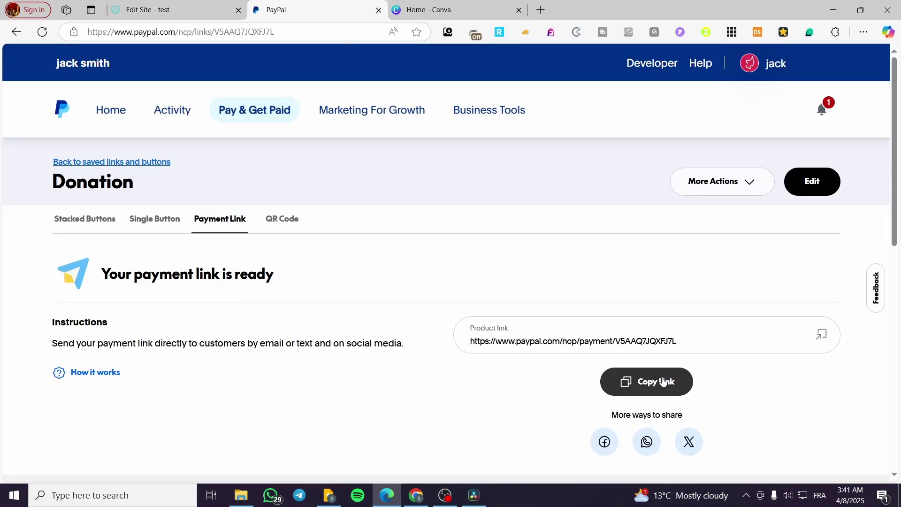
left_click(646, 380)
key("ctrl+shift+Tab")
left_click(798, 347)
- Paste the PayPal payment link as the Website URL and save the Donate button
key("ctrl+v")
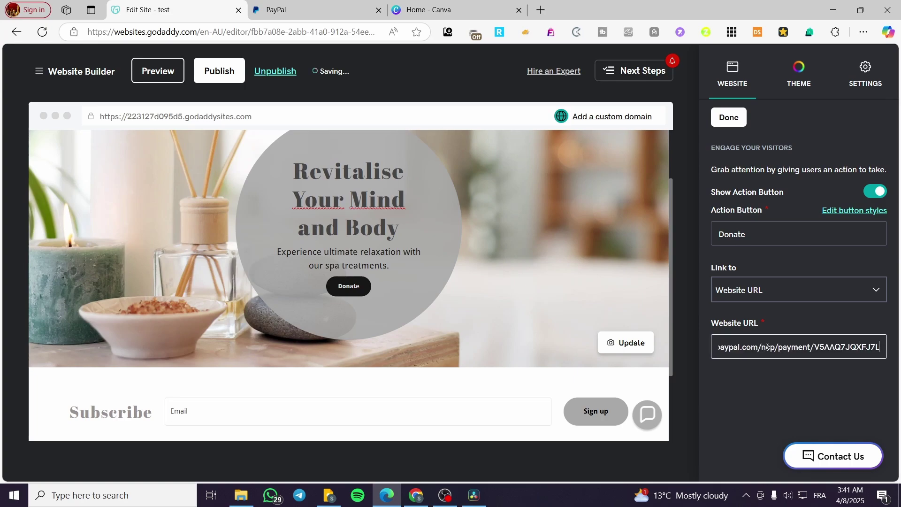
left_click(729, 117)
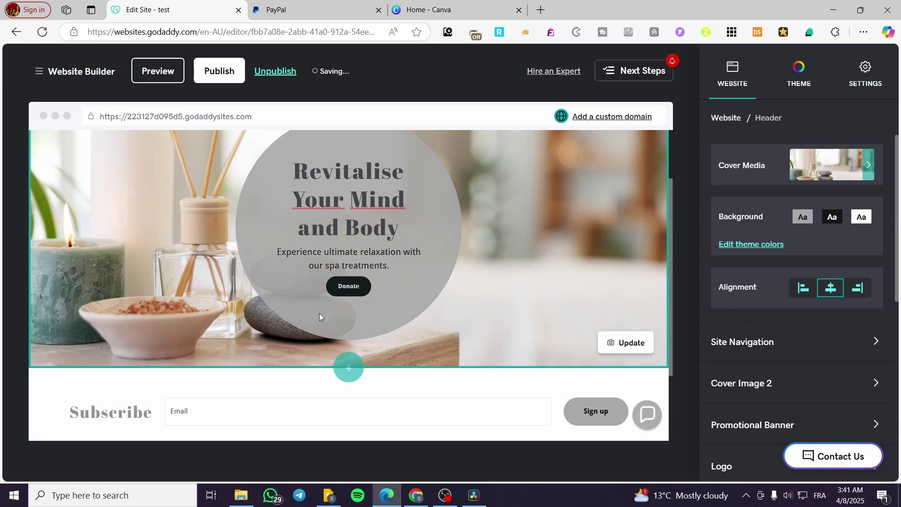
left_click(348, 288)
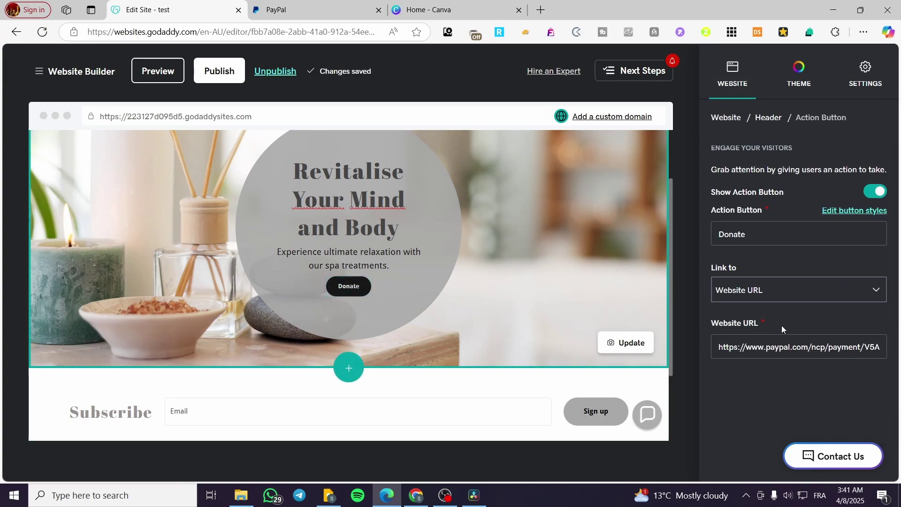
- Copy the Donate button's PayPal URL into the address bar of a new browser tab
triple_click(779, 350)
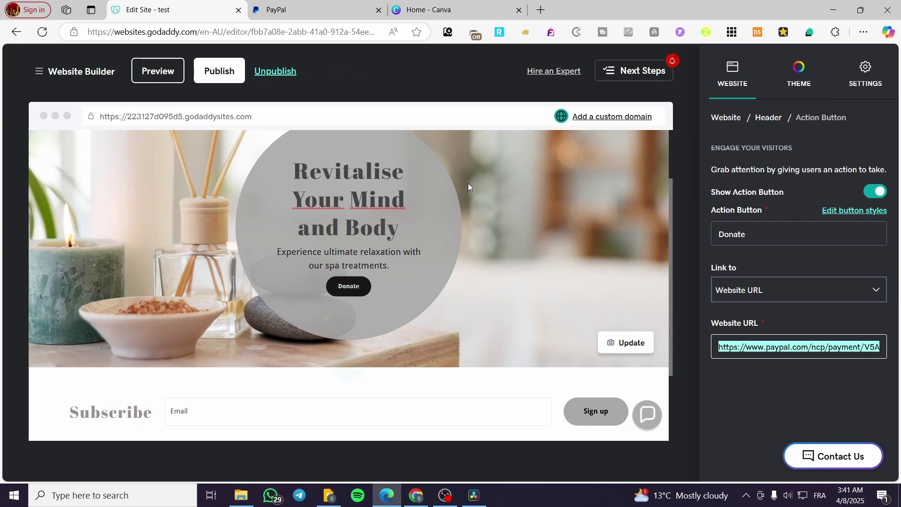
key("ctrl+c")
left_click(541, 10)
key("ctrl+v")
- Load the pasted PayPal Donation payment URL in the new tab
key("Return")
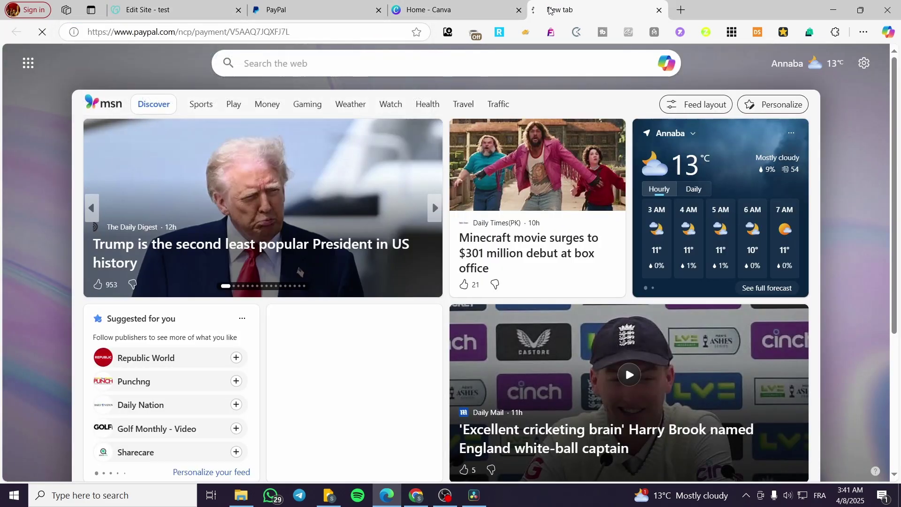